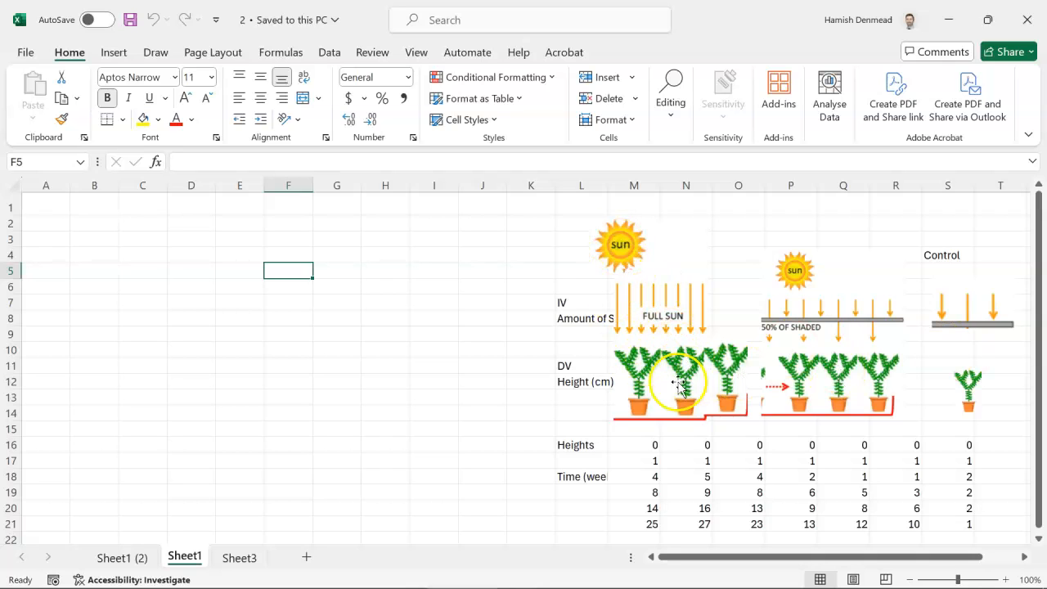
Examine the plant experiment's variables and the heights recorded for the full sun, 50% shaded and control groups
{"action": "mouse_move", "coordinate": [629, 309]}
{"action": "left_mouse_down"}
{"action": "mouse_move", "coordinate": [670, 311]}
{"action": "mouse_move", "coordinate": [645, 308]}
{"action": "left_mouse_up"}
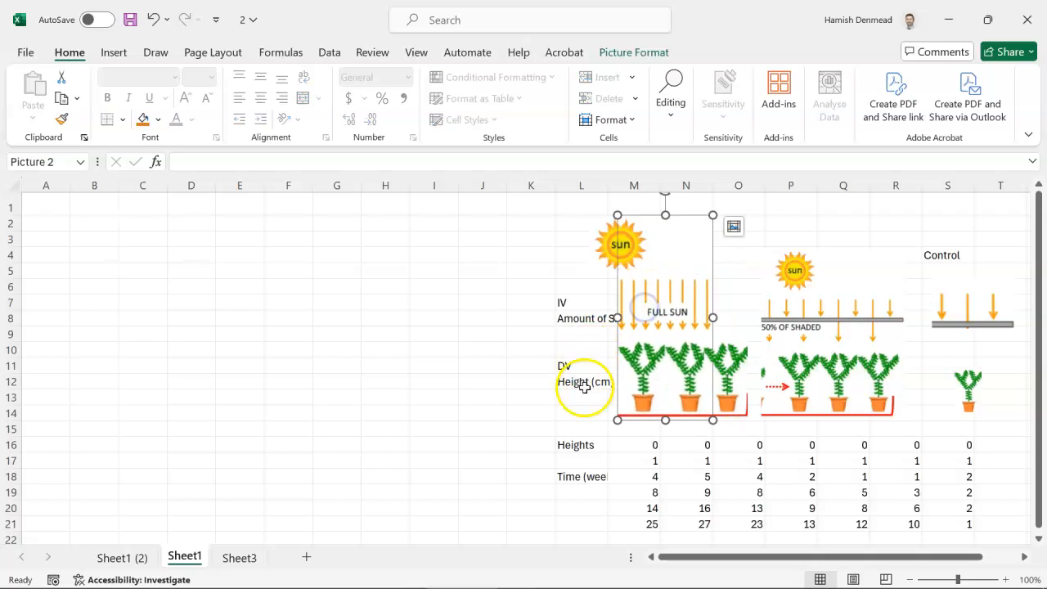
{"action": "left_click", "coordinate": [579, 382]}
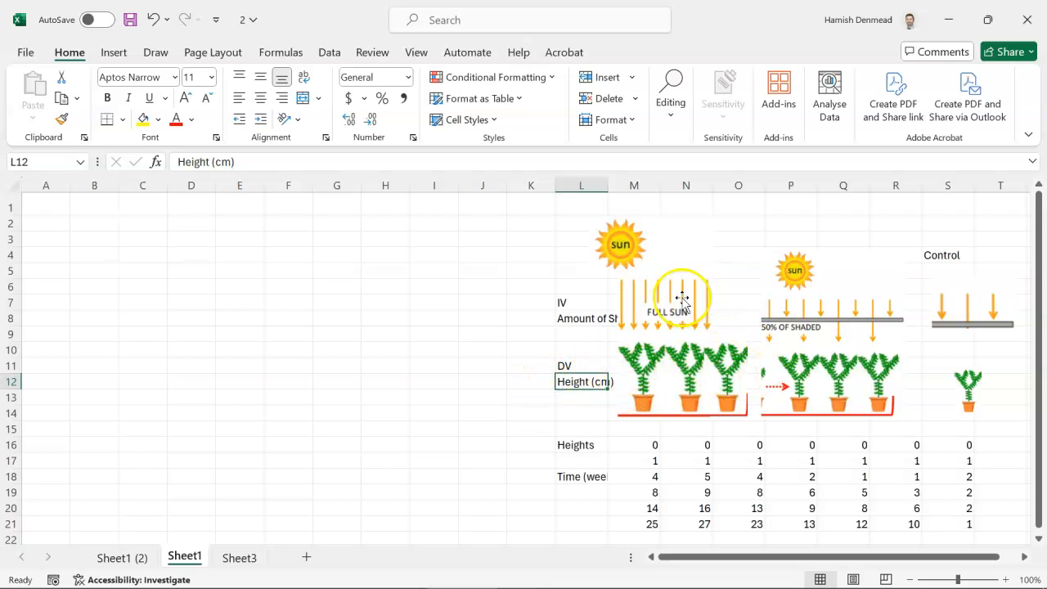
{"action": "scroll", "coordinate": [690, 316], "scroll_direction": "down", "scroll_amount": 1}
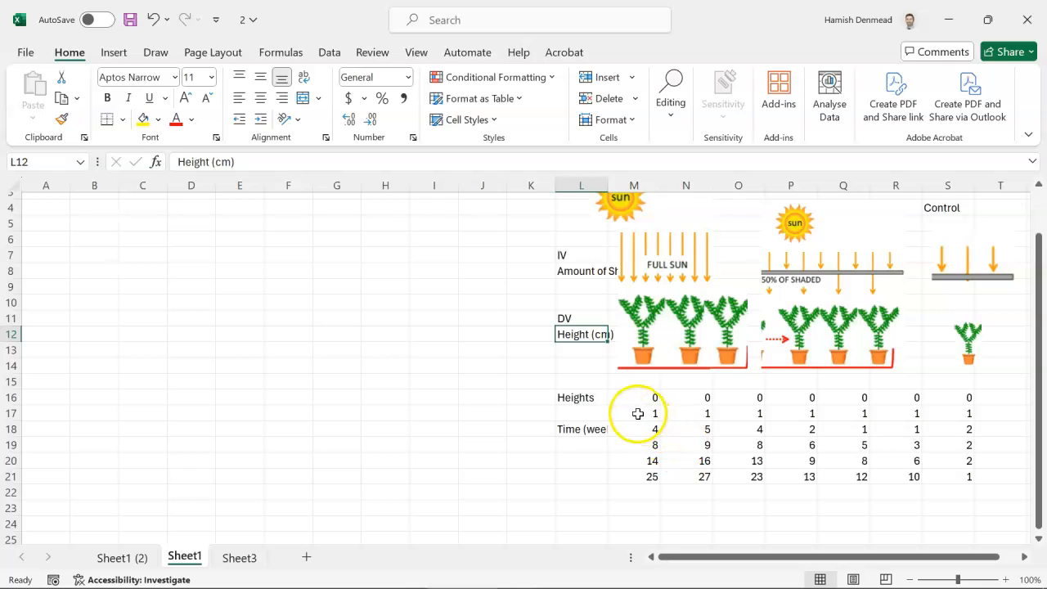
{"action": "left_click", "coordinate": [641, 414]}
{"action": "key", "text": "Return"}
{"action": "key", "text": "Return"}
{"action": "key", "text": "Return"}
{"action": "key", "text": "Return"}
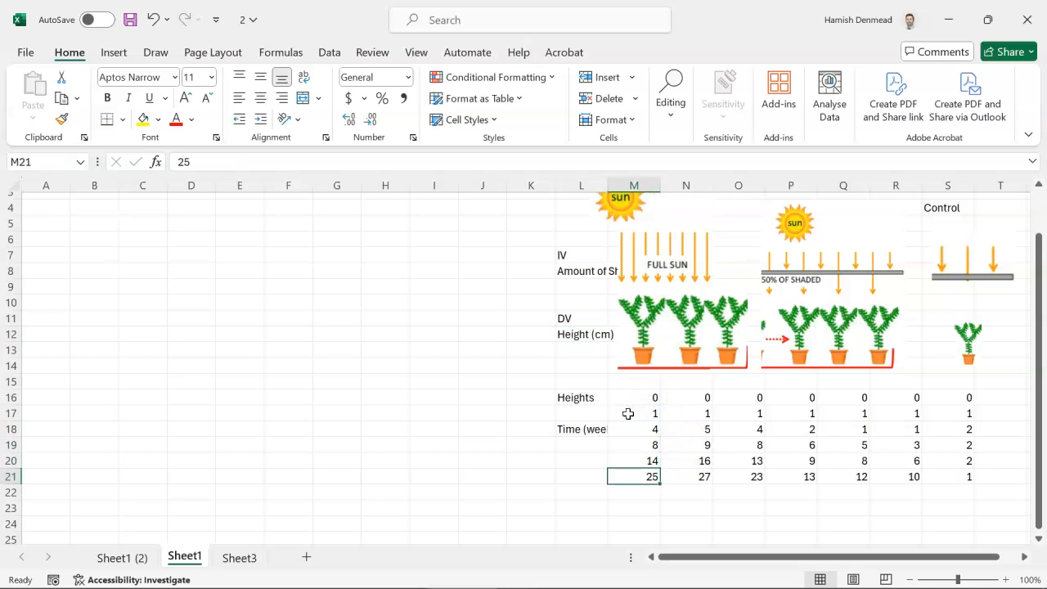
{"action": "scroll", "coordinate": [695, 429], "scroll_direction": "up", "scroll_amount": 1}
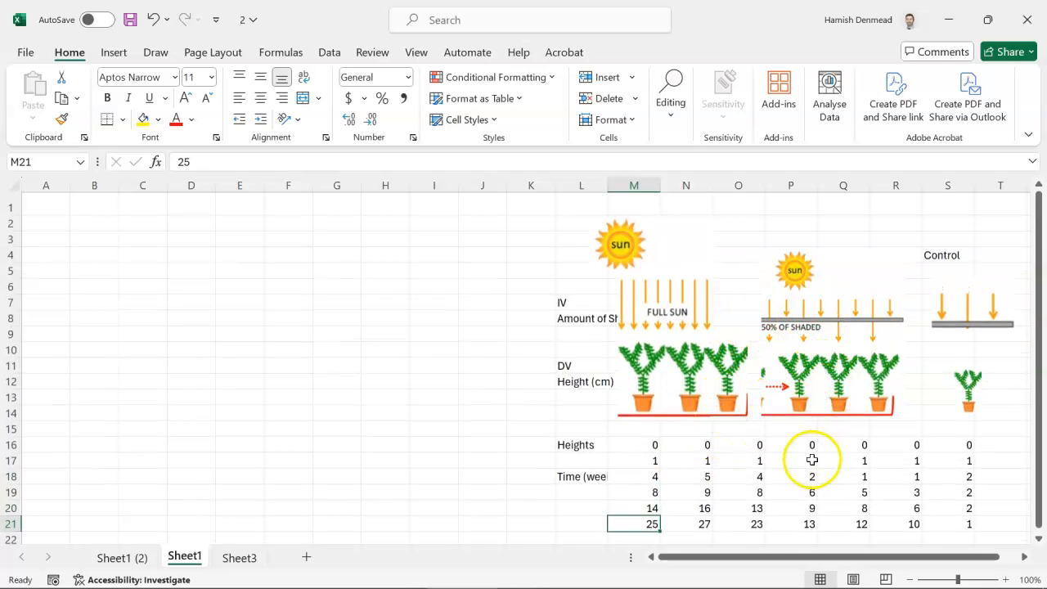
{"action": "left_click_drag", "start_coordinate": [812, 460], "coordinate": [897, 520]}
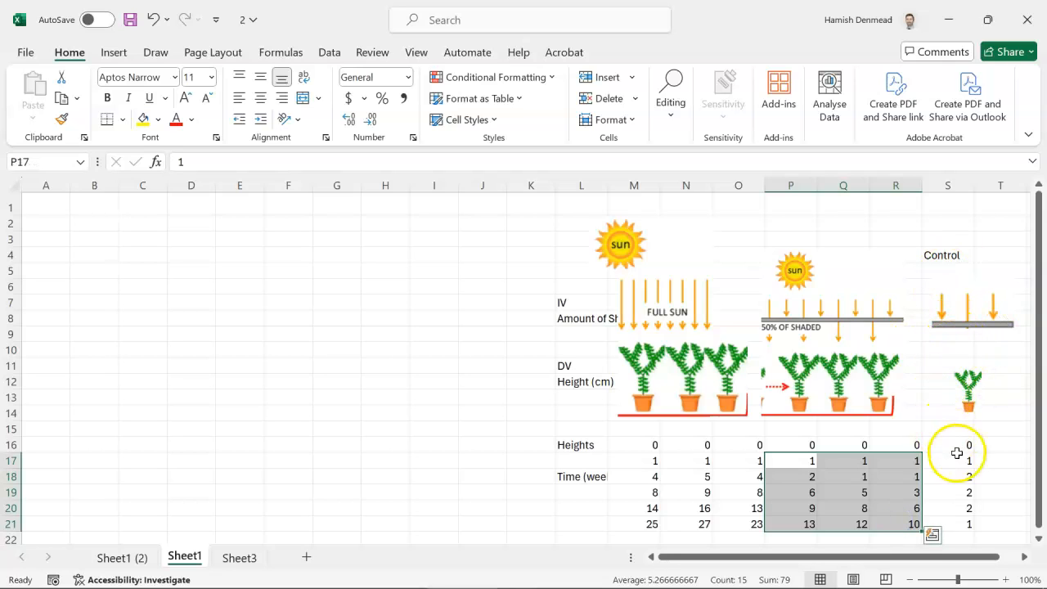
{"action": "left_click_drag", "start_coordinate": [965, 461], "coordinate": [960, 526]}
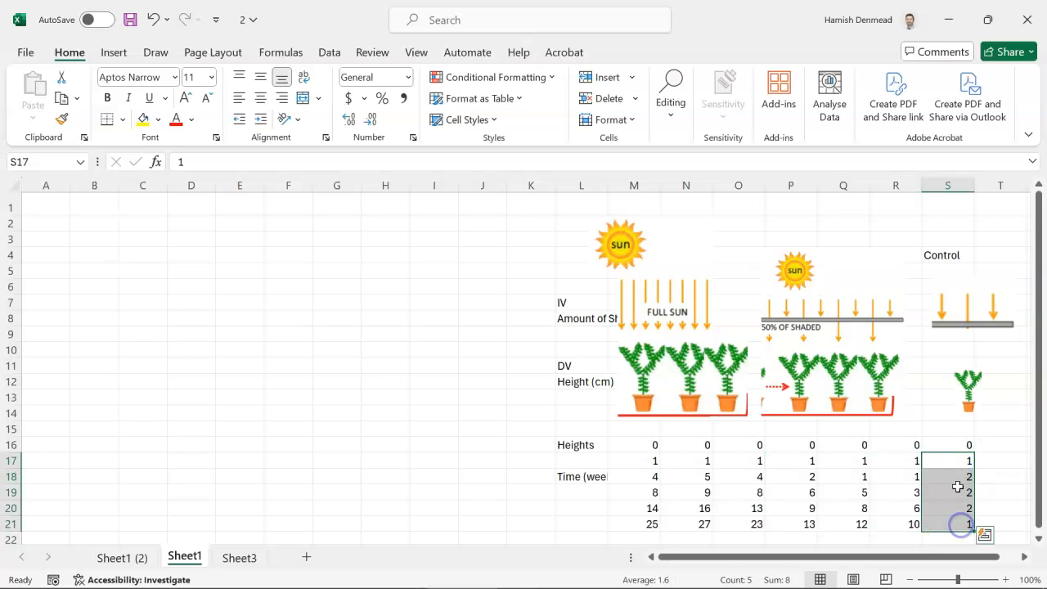
{"action": "left_click", "coordinate": [959, 478]}
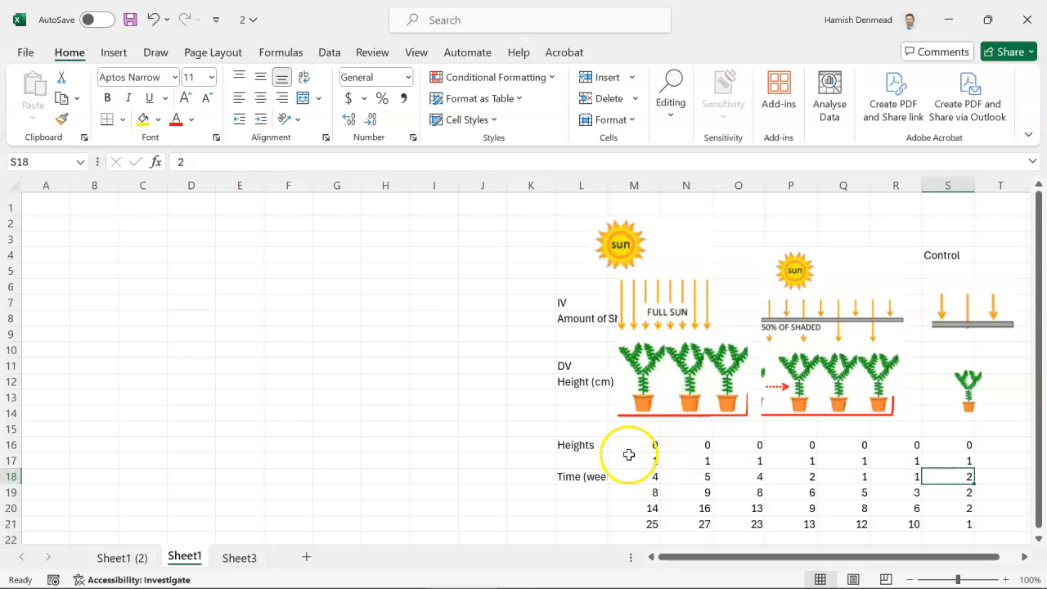
{"action": "left_click_drag", "start_coordinate": [639, 463], "coordinate": [638, 521]}
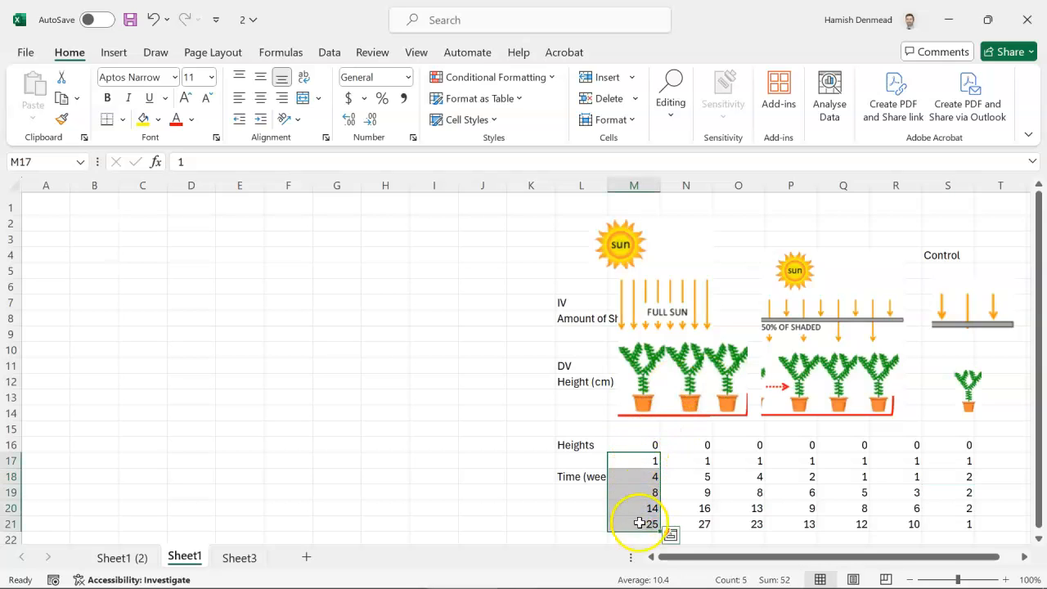
Enter the row labels T1, T2 and T3 in cells C4 to C6
{"action": "left_click", "coordinate": [155, 257]}
{"action": "type", "text": "T1"}
{"action": "key", "text": "Return"}
{"action": "type", "text": "T2"}
{"action": "key", "text": "Return"}
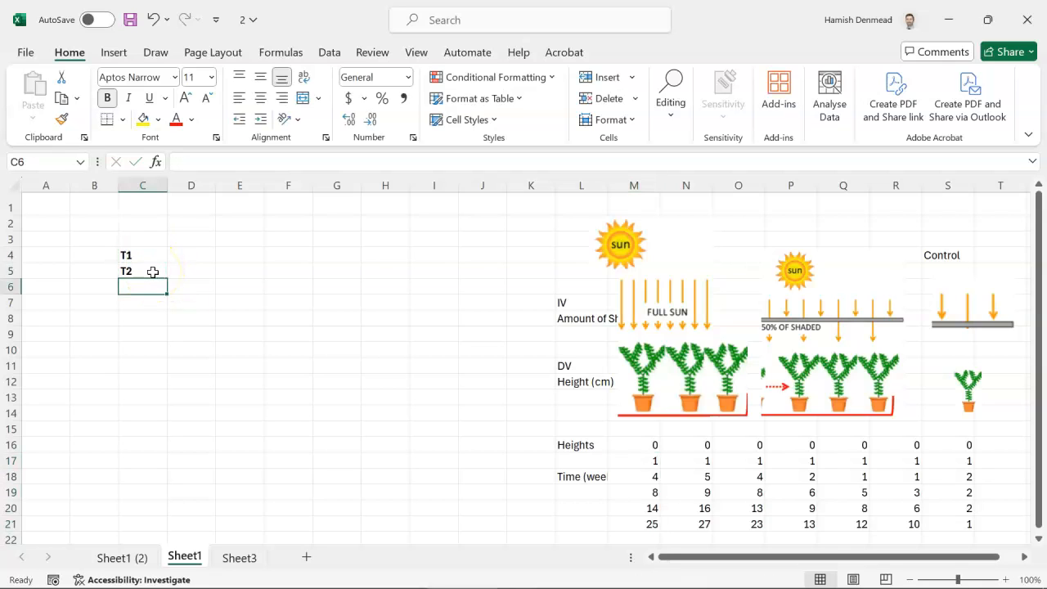
{"action": "type", "text": "T3"}
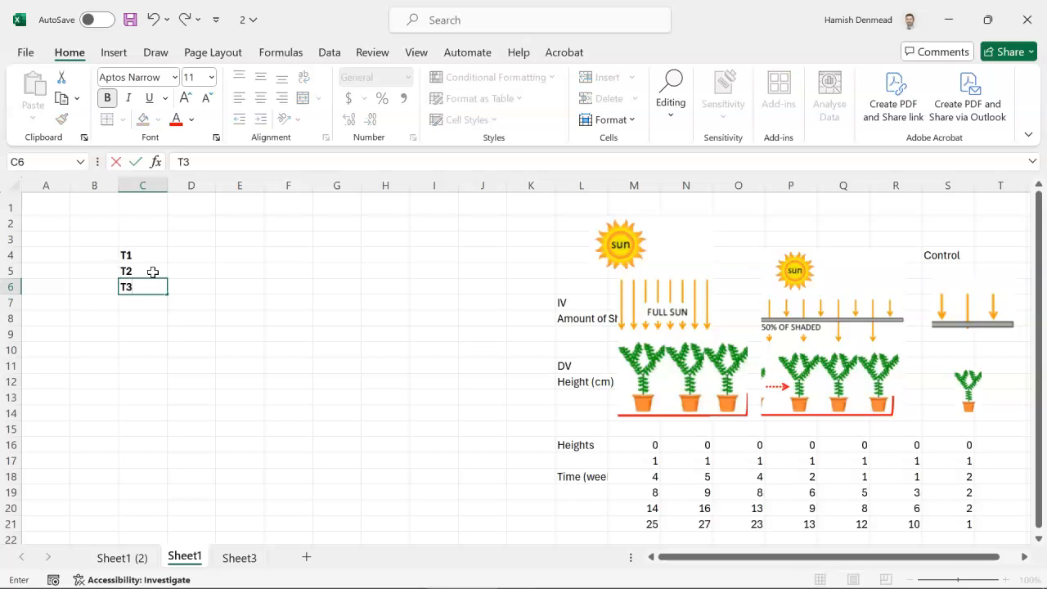
Enter the column headings Full, 50 and 100 in cells D3 to F3
{"action": "left_click", "coordinate": [195, 241]}
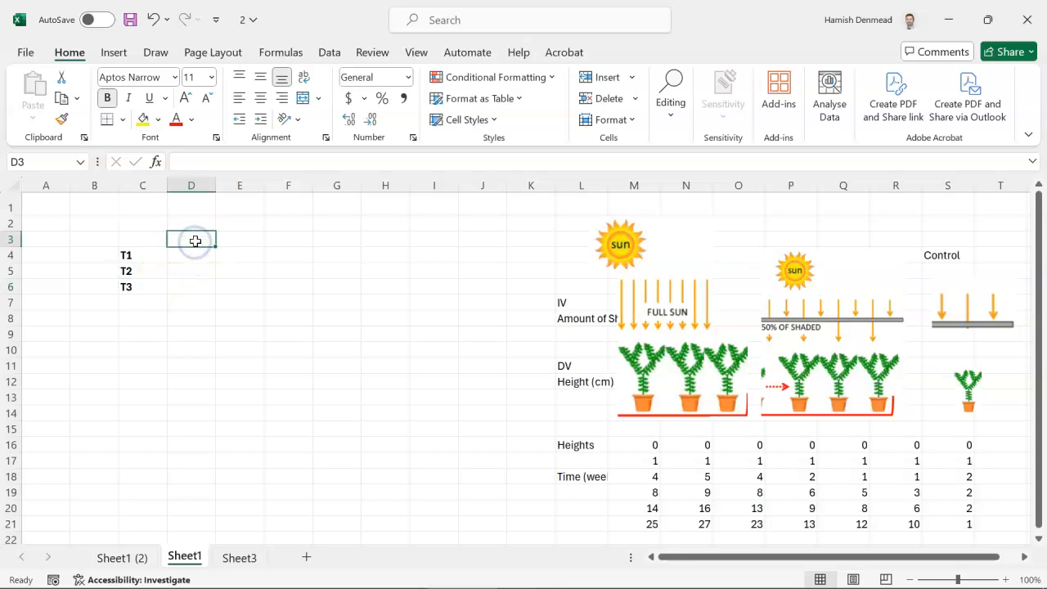
{"action": "type", "text": "Full"}
{"action": "key", "text": "Tab"}
{"action": "type", "text": "50"}
{"action": "key", "text": "Tab"}
{"action": "type", "text": "1"}
{"action": "key", "text": "Tab"}
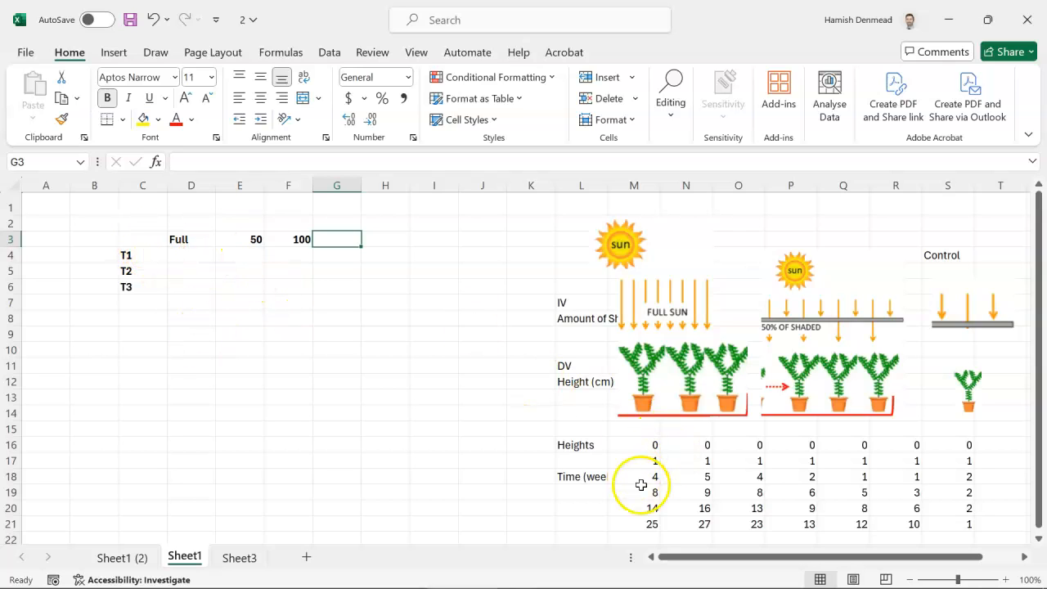
Clear the draft table with its row labels and column headings from cells C3 to F6
{"action": "left_click", "coordinate": [183, 242]}
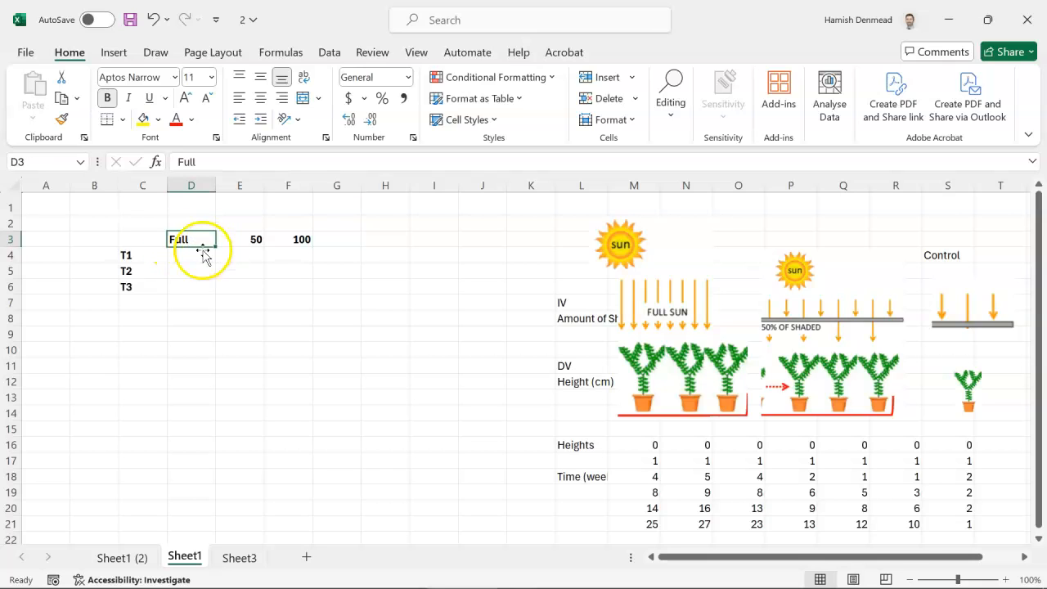
{"action": "left_click", "coordinate": [638, 461]}
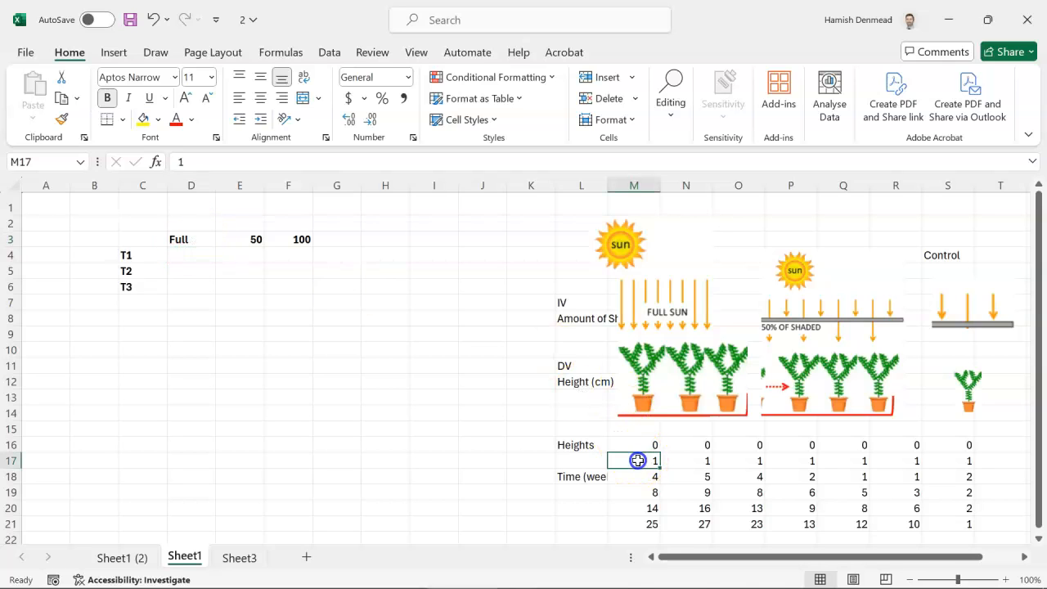
{"action": "left_click_drag", "start_coordinate": [637, 460], "coordinate": [643, 525]}
{"action": "left_click_drag", "start_coordinate": [152, 253], "coordinate": [153, 382]}
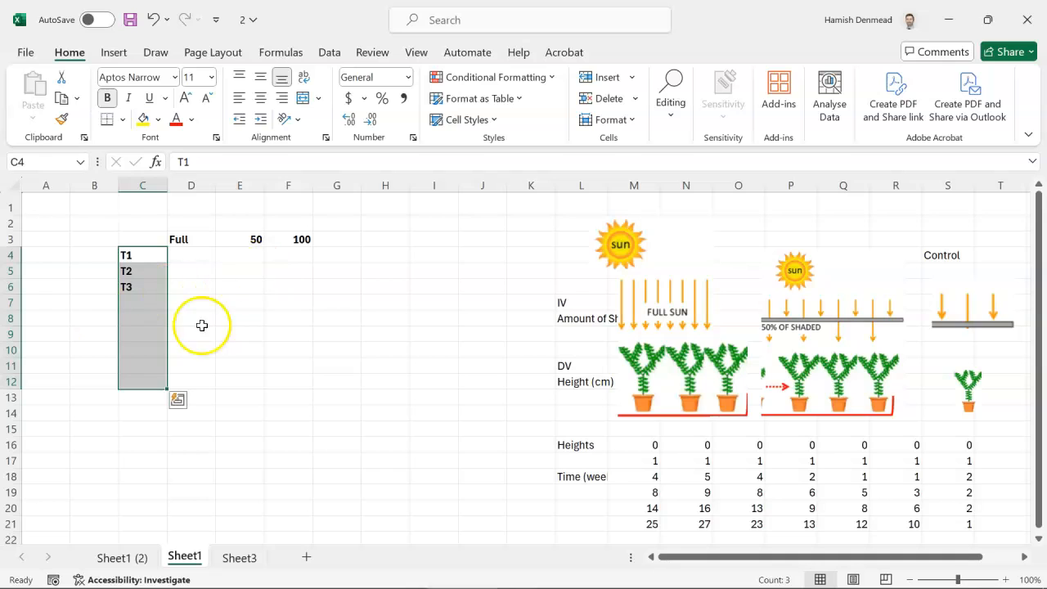
{"action": "left_click_drag", "start_coordinate": [144, 240], "coordinate": [286, 296]}
{"action": "key", "text": "Delete"}
{"action": "left_click", "coordinate": [107, 238]}
{"action": "left_click_drag", "start_coordinate": [48, 207], "coordinate": [522, 497]}
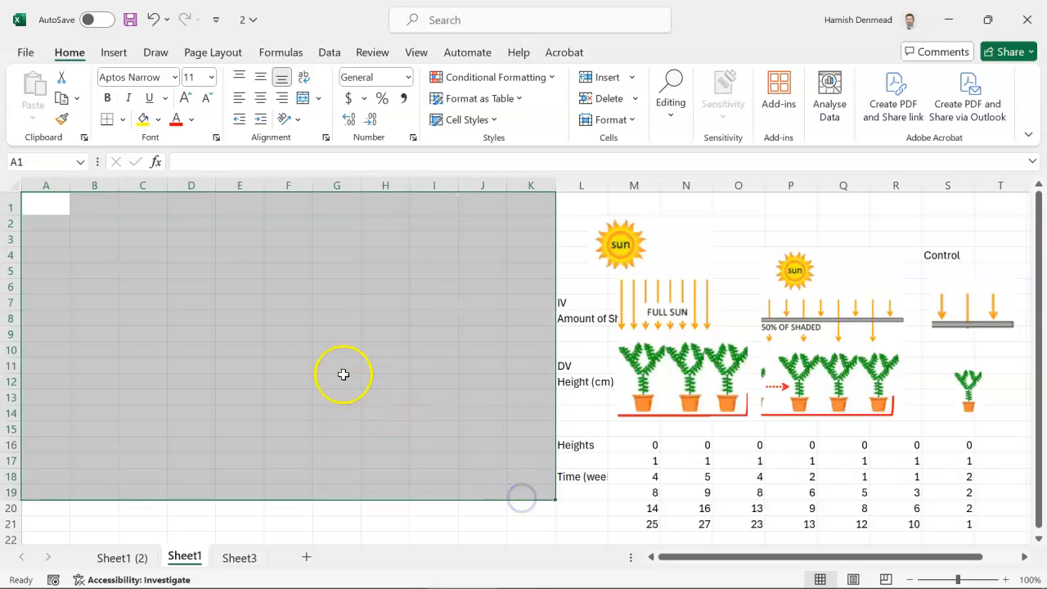
{"action": "left_click", "coordinate": [184, 276]}
{"action": "left_click", "coordinate": [137, 249]}
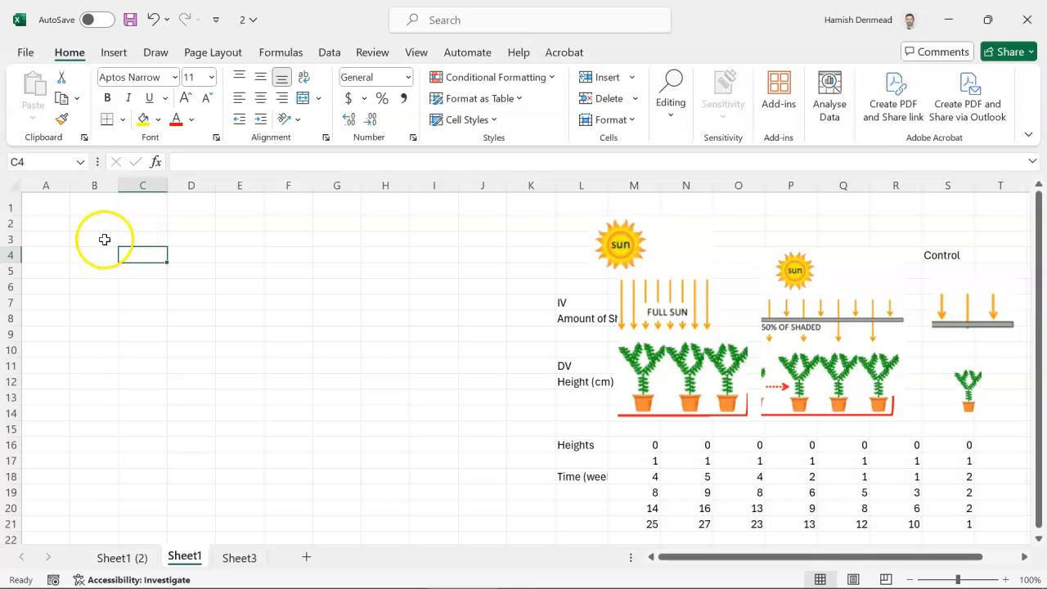
Enter the heading Time (weeks) in B3 and list the weeks 0 to 5 below it in B4 to B9
{"action": "left_click", "coordinate": [103, 239]}
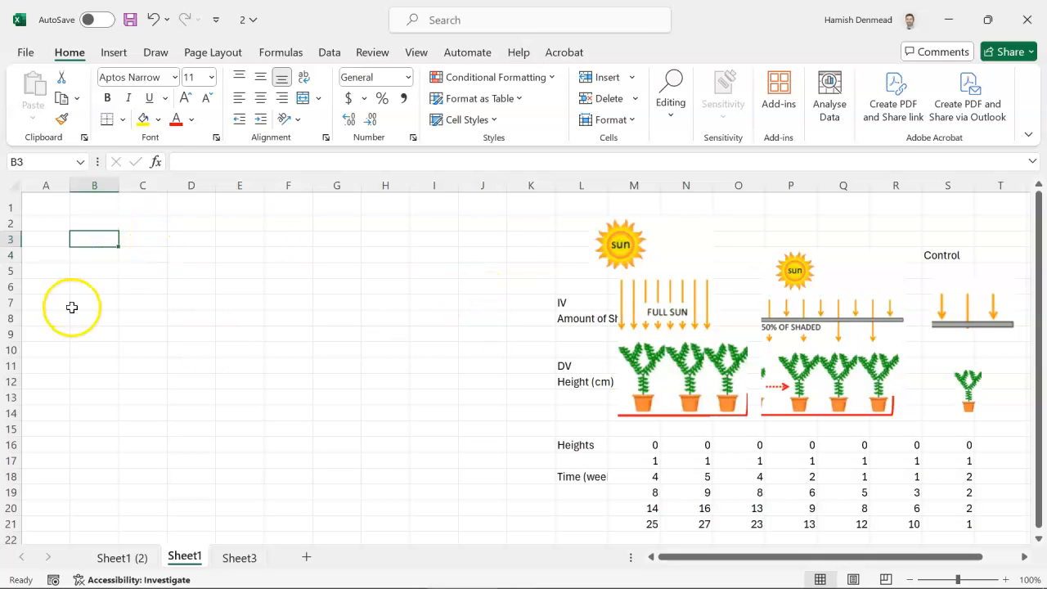
{"action": "type", "text": "Time (weeks"}
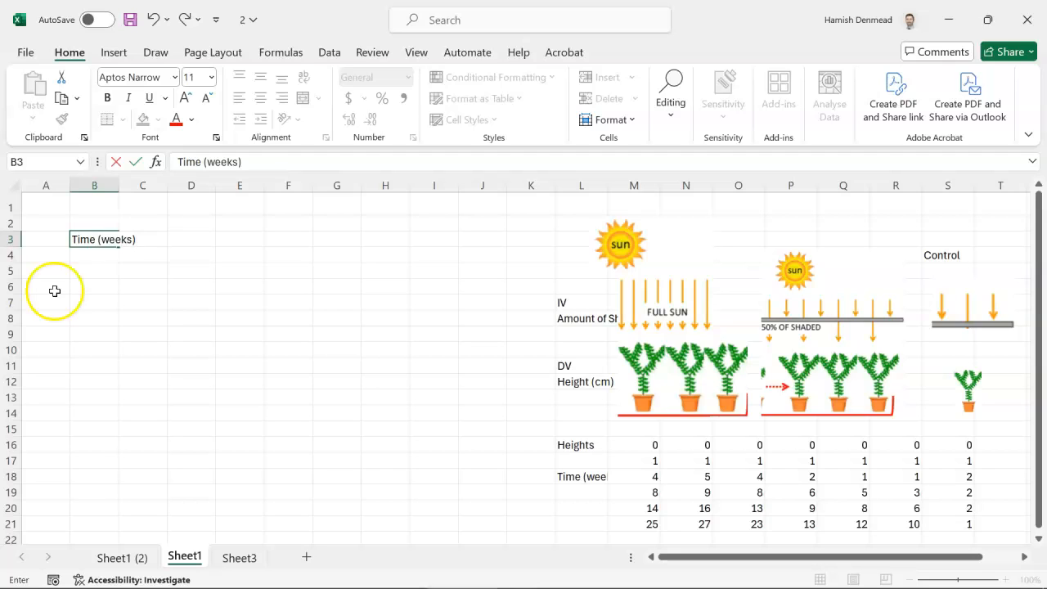
{"action": "left_click", "coordinate": [96, 256]}
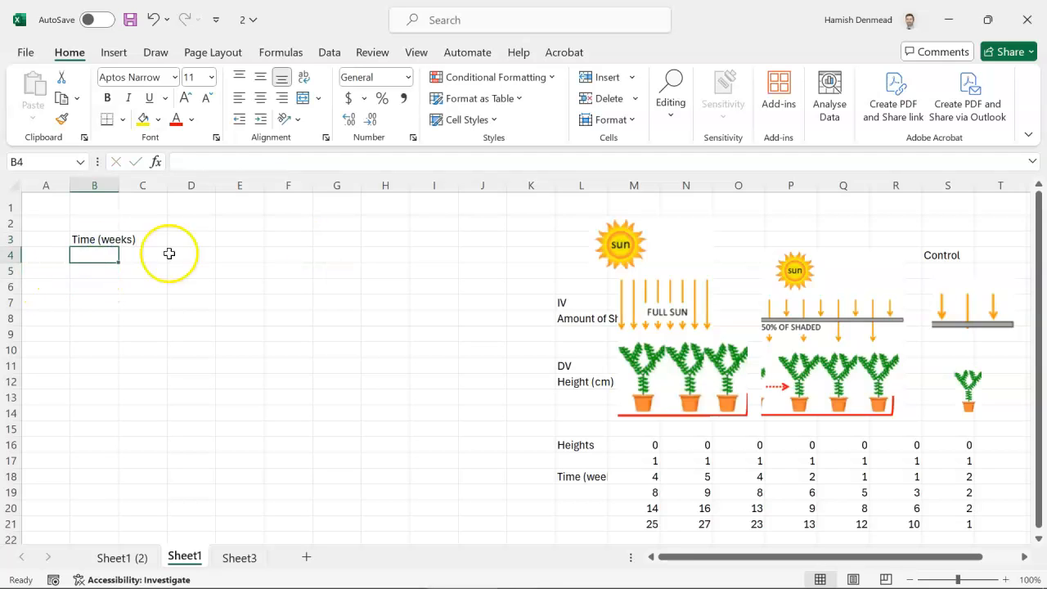
{"action": "type", "text": "0"}
{"action": "key", "text": "Return"}
{"action": "type", "text": "1"}
{"action": "key", "text": "Return"}
{"action": "type", "text": "2"}
{"action": "key", "text": "Return"}
{"action": "type", "text": "3"}
{"action": "key", "text": "Return"}
{"action": "type", "text": "4"}
{"action": "key", "text": "Return"}
{"action": "type", "text": "5"}
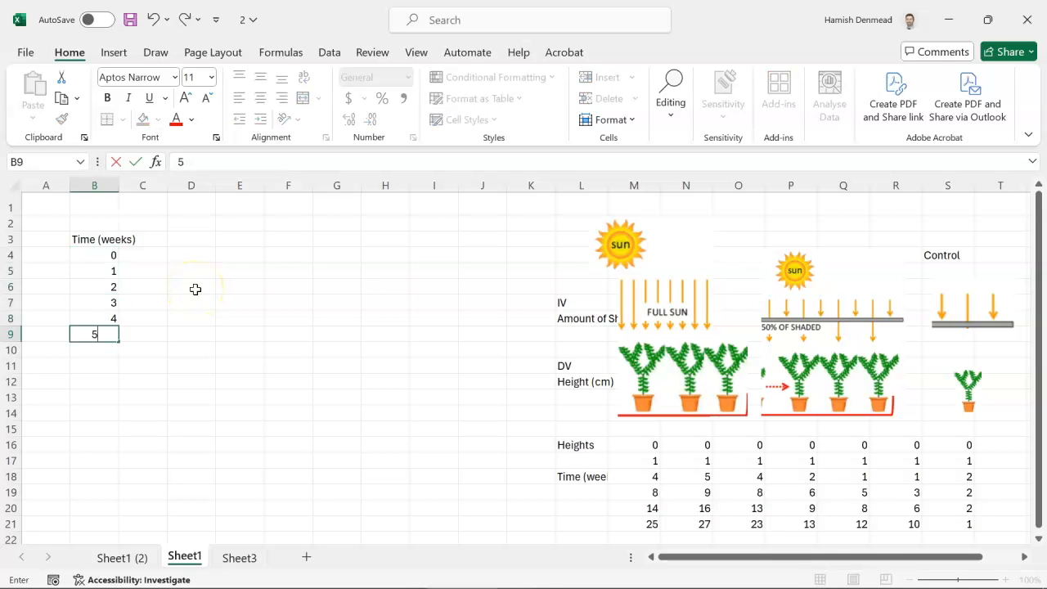
{"action": "left_click", "coordinate": [196, 291]}
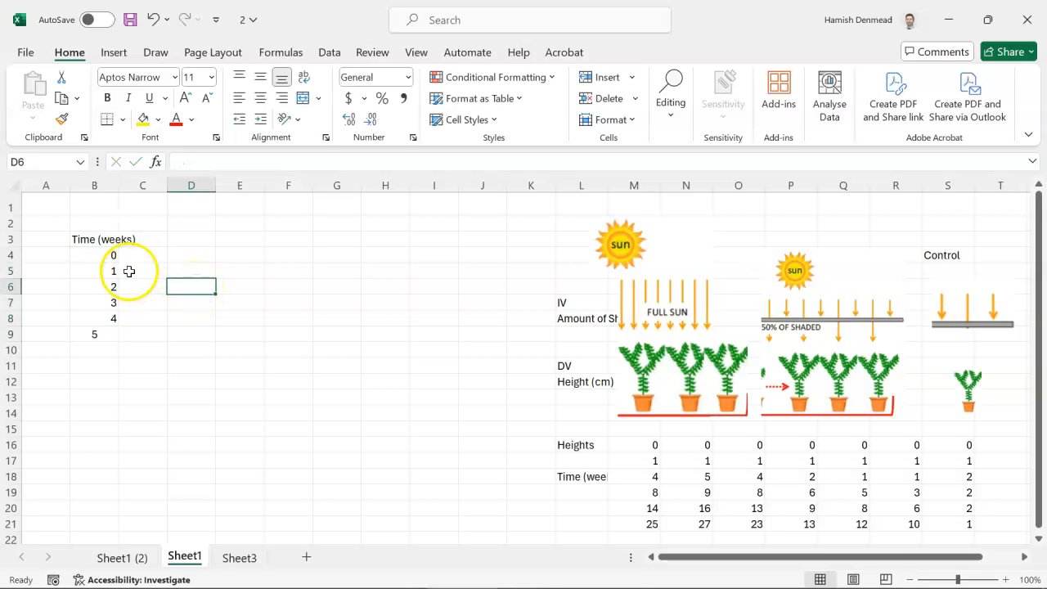
Enter the group heading Full Sun in cell C2
{"action": "left_click", "coordinate": [158, 239]}
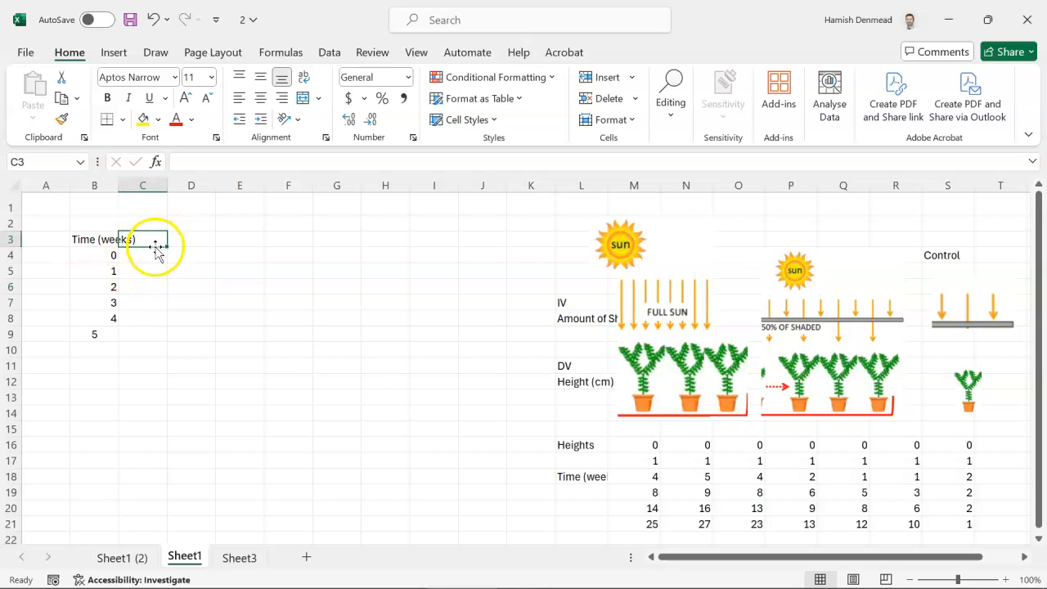
{"action": "left_click", "coordinate": [281, 237]}
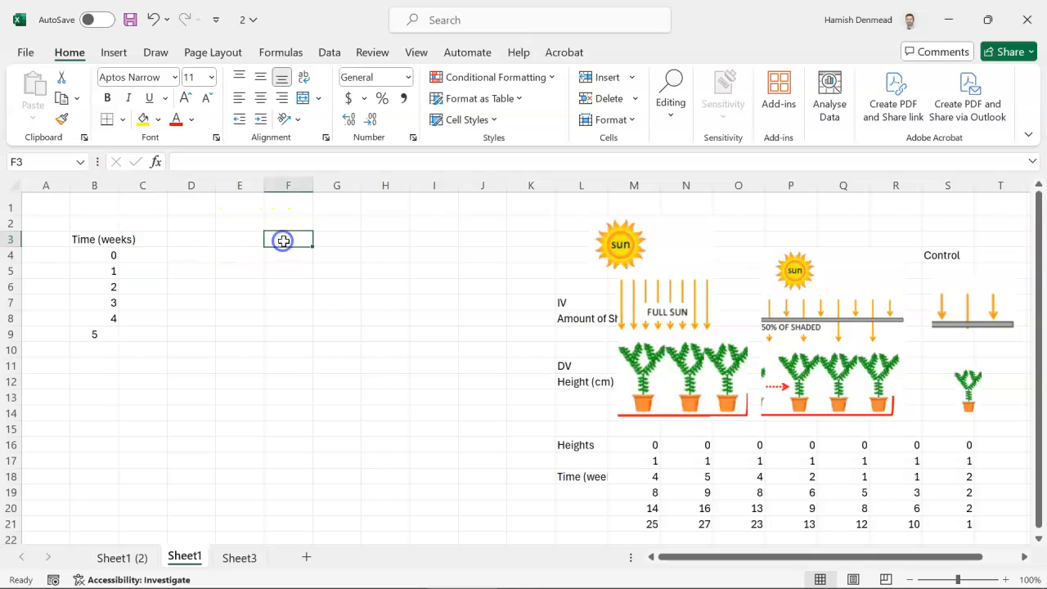
{"action": "left_click", "coordinate": [154, 242]}
{"action": "left_click", "coordinate": [151, 223]}
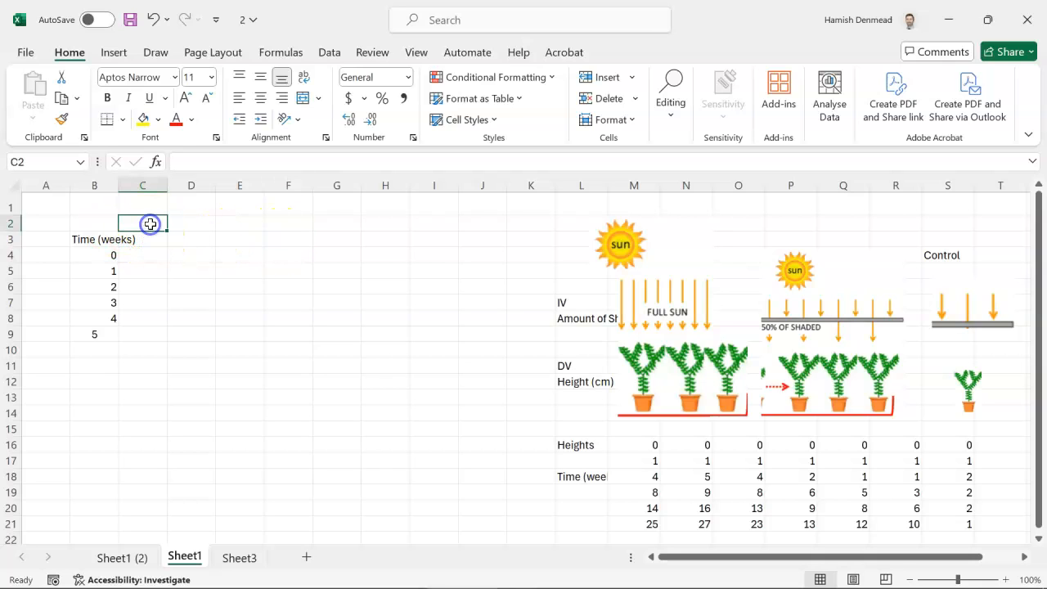
{"action": "type", "text": "Full Sun"}
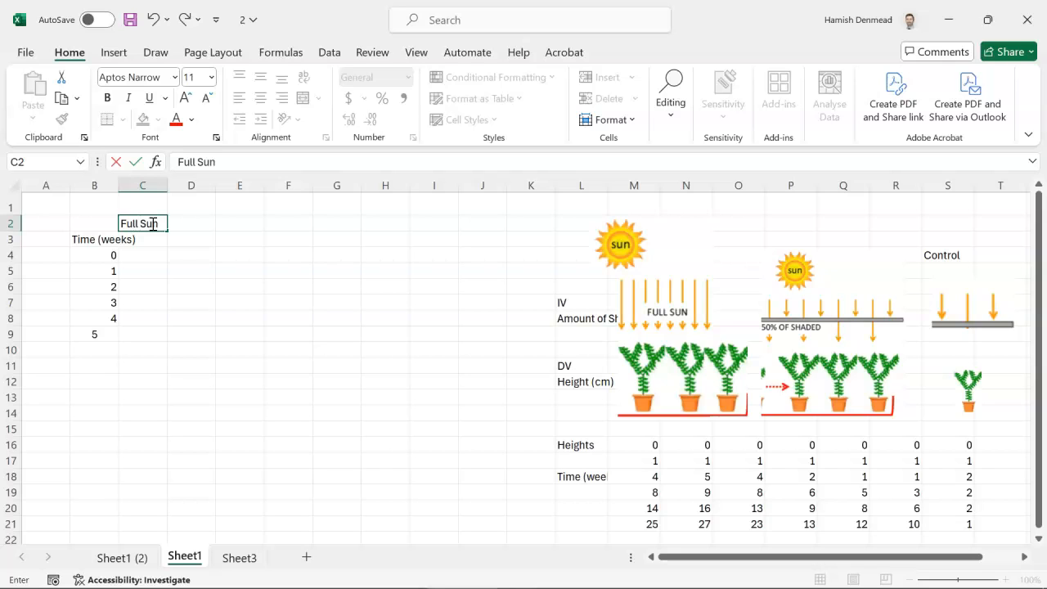
Enter the heading Trial 1 in C3 and copy it into D3 and E3
{"action": "left_click", "coordinate": [145, 241]}
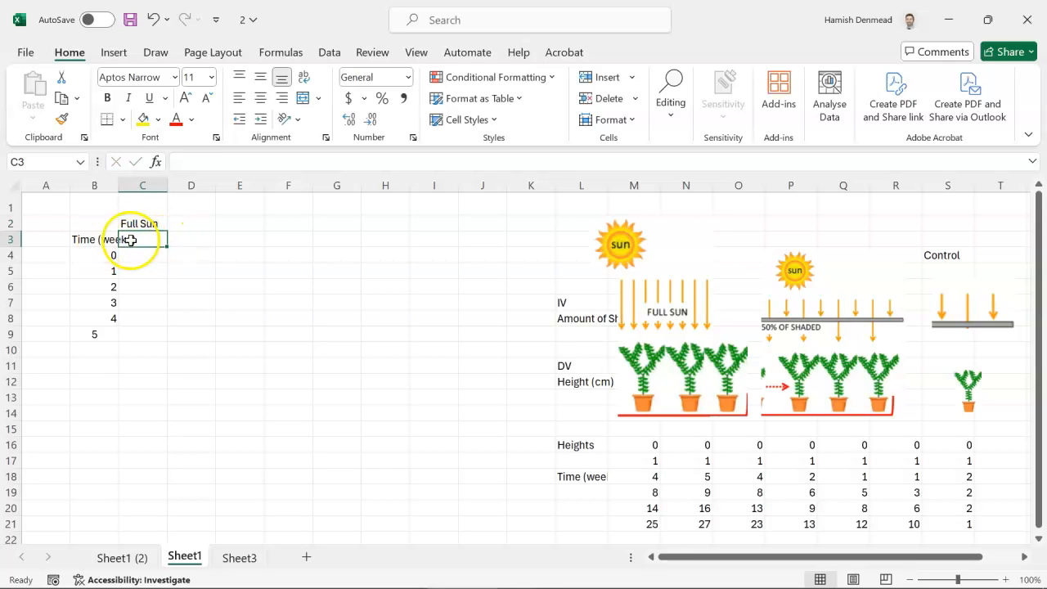
{"action": "type", "text": "Trial 1"}
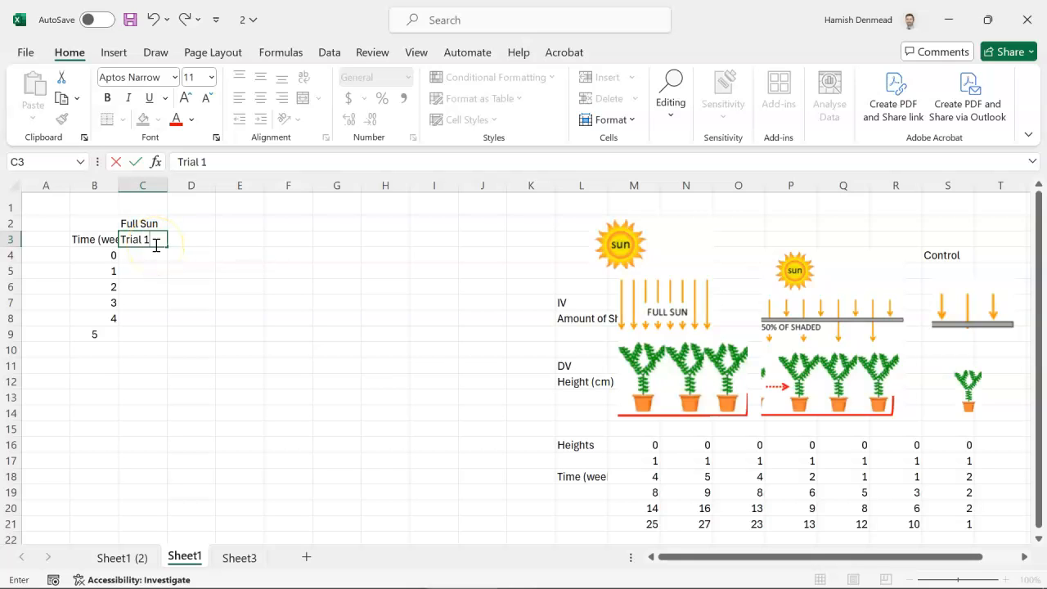
{"action": "key", "text": "Tab"}
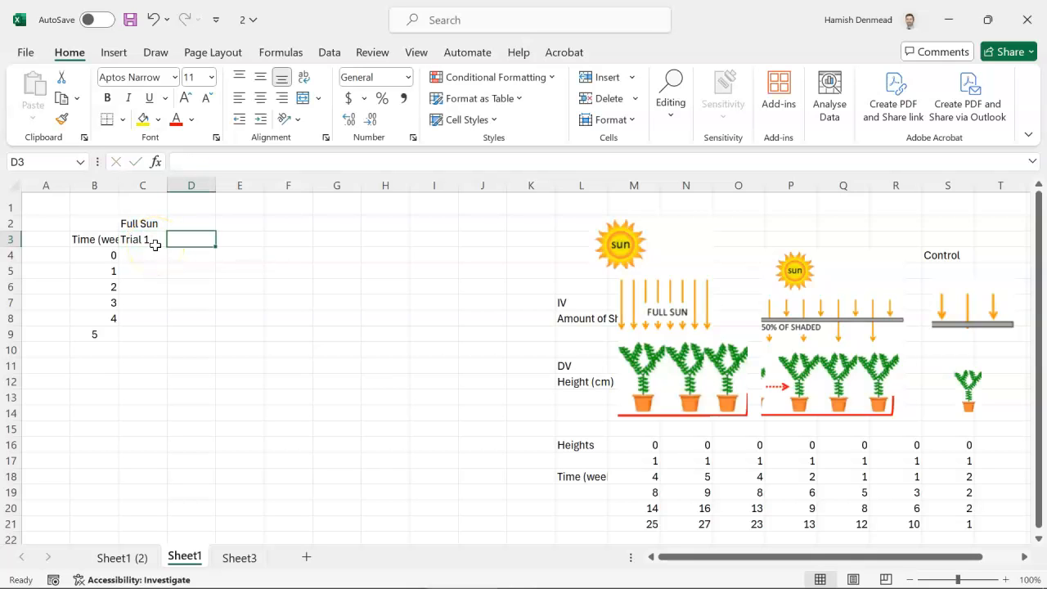
{"action": "left_click", "coordinate": [154, 245]}
{"action": "key", "text": "ctrl+c"}
{"action": "left_click", "coordinate": [187, 241]}
{"action": "key", "text": "ctrl+v"}
{"action": "left_click", "coordinate": [224, 238]}
{"action": "key", "text": "ctrl+v"}
Renumber the copied headings as Trial 2 in D3 and Trial 3 in E3
{"action": "double_click", "coordinate": [204, 241]}
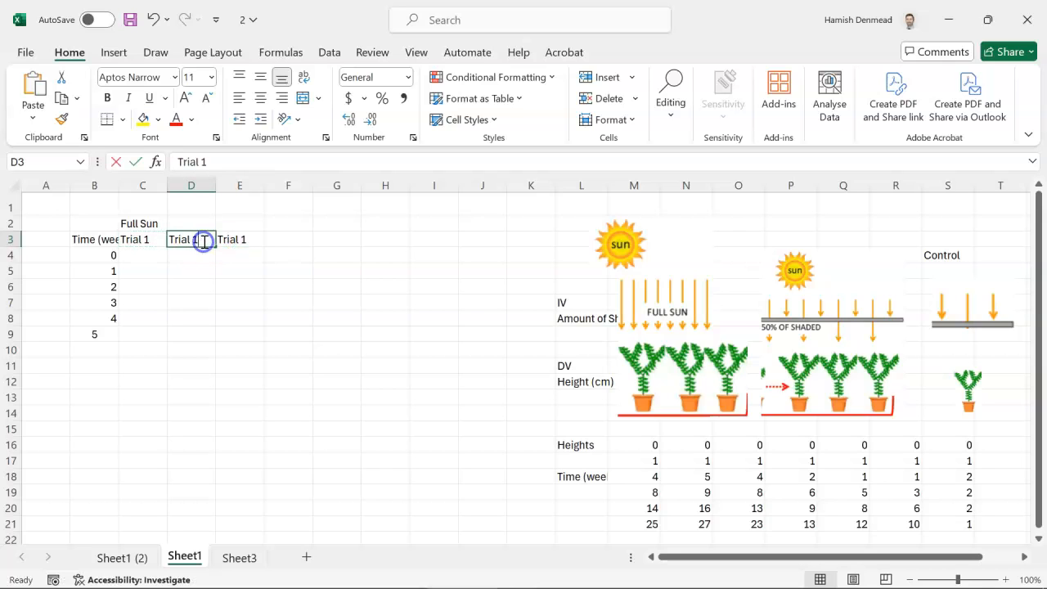
{"action": "type", "text": "2"}
{"action": "left_click", "coordinate": [249, 238]}
{"action": "double_click", "coordinate": [251, 240]}
{"action": "key", "text": "BackSpace"}
Add the average column heading Av in cell F3
{"action": "left_click", "coordinate": [292, 239]}
{"action": "type", "text": "A"}
{"action": "left_click", "coordinate": [285, 270]}
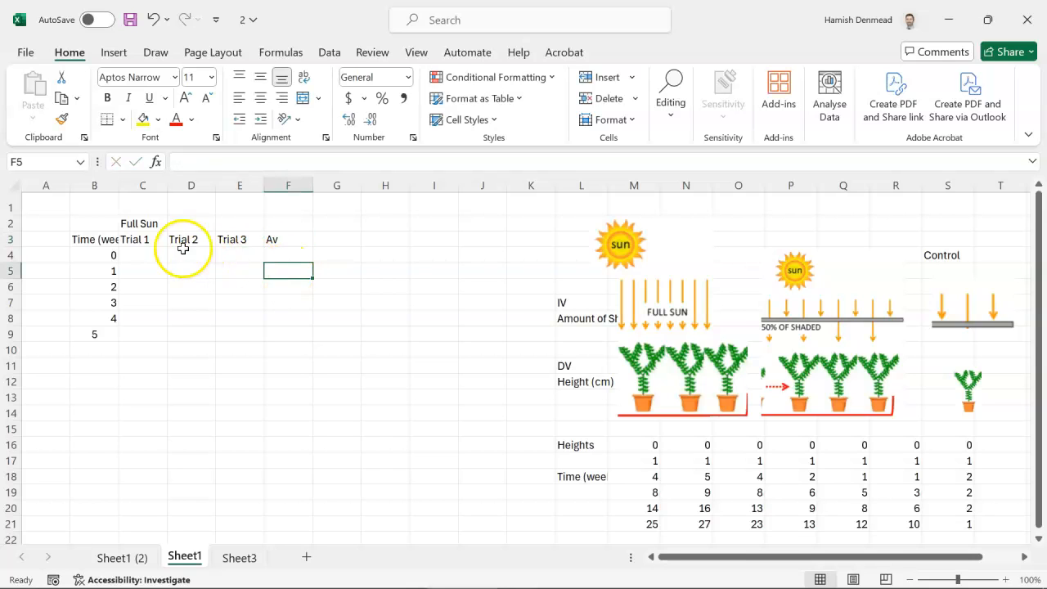
Merge and centre the Full Sun heading across cells C2 to F2, above the trial and average columns
{"action": "left_click_drag", "start_coordinate": [162, 237], "coordinate": [268, 239]}
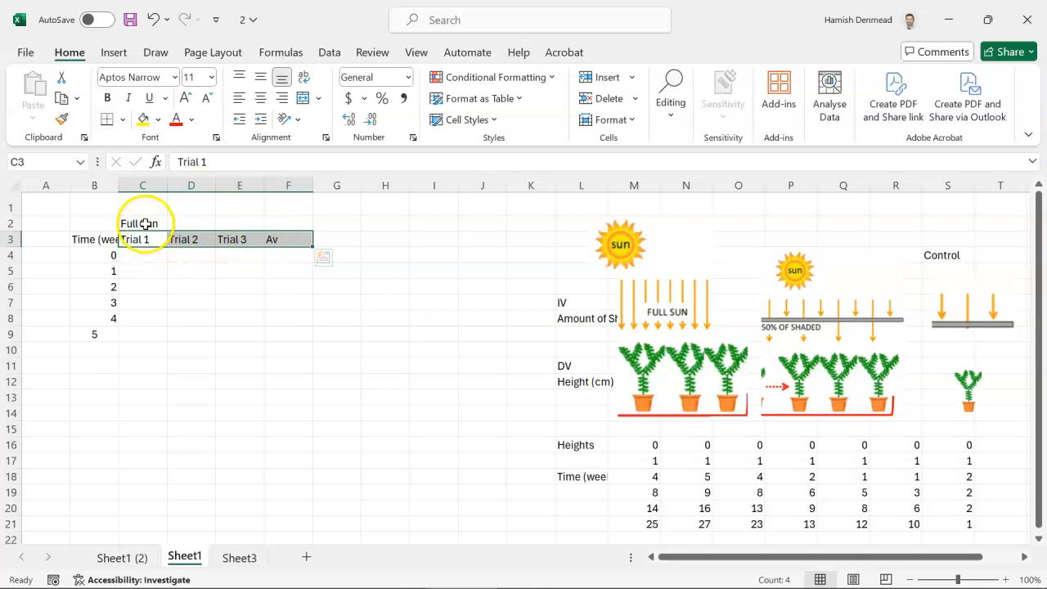
{"action": "left_click_drag", "start_coordinate": [144, 223], "coordinate": [262, 221]}
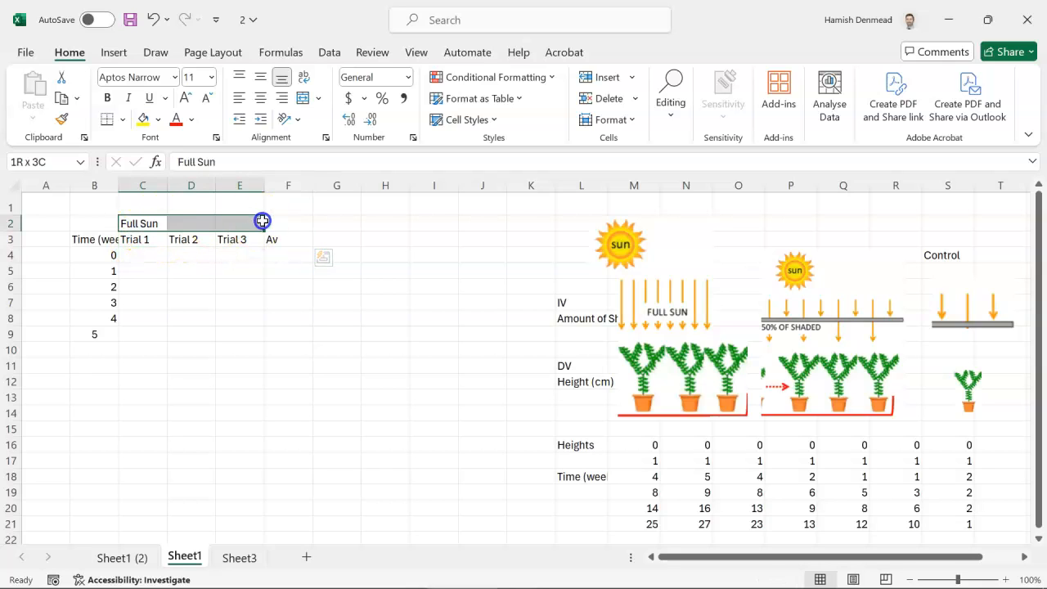
{"action": "left_click", "coordinate": [303, 100]}
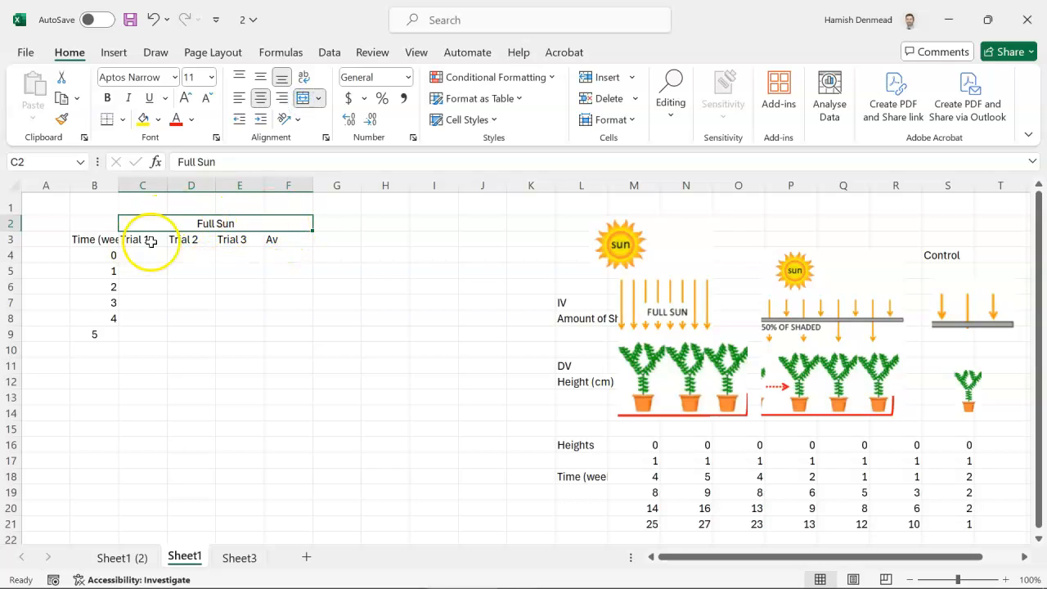
Copy the Full Sun heading block with its trial and average headings from C2:F3 to the cells starting at G2
{"action": "left_click_drag", "start_coordinate": [155, 226], "coordinate": [295, 239]}
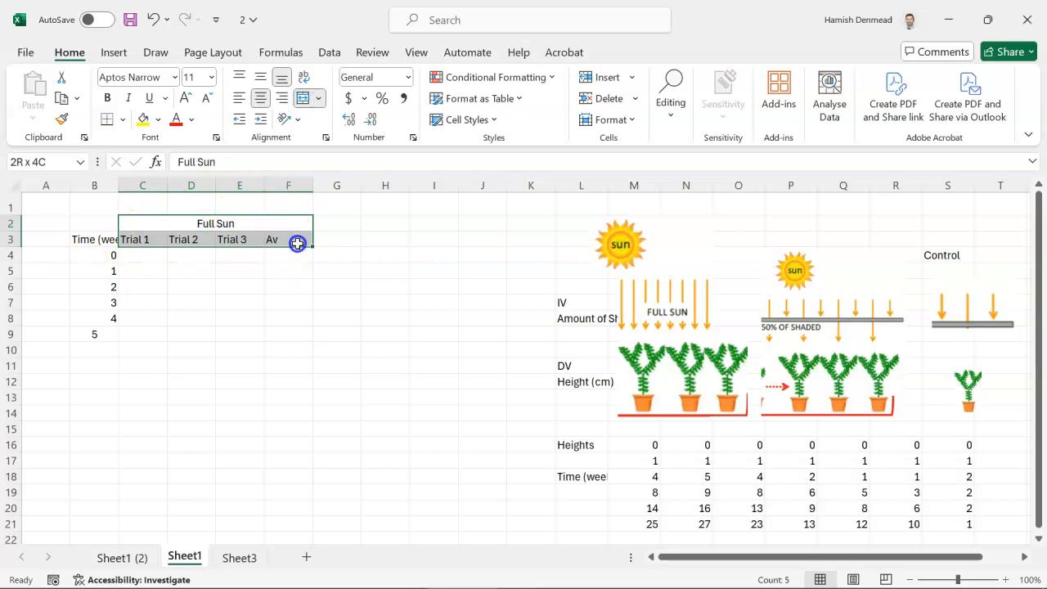
{"action": "key", "text": "ctrl+c"}
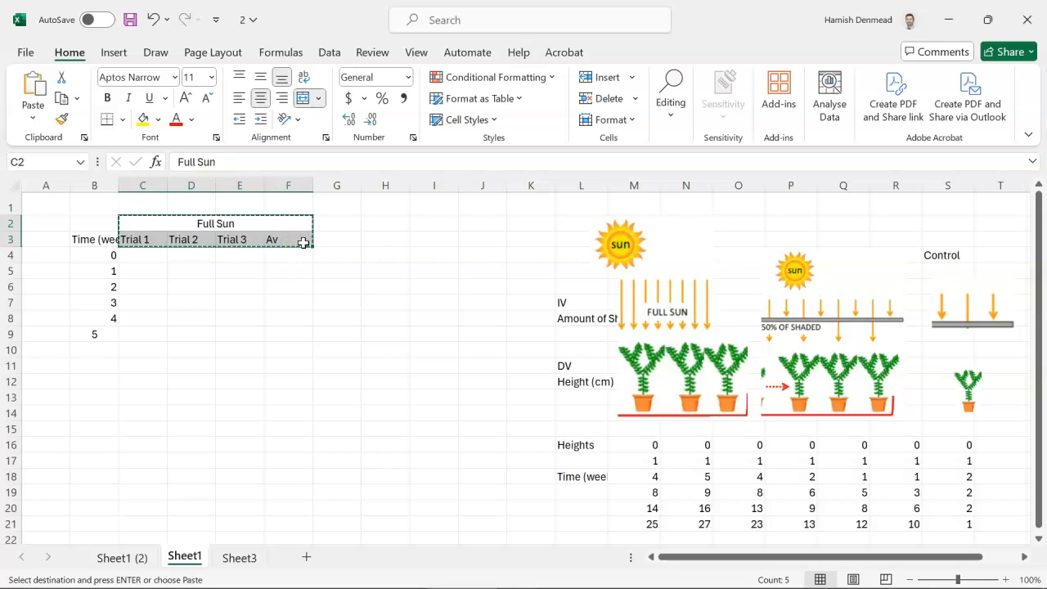
{"action": "left_click", "coordinate": [349, 224]}
{"action": "key", "text": "ctrl+v"}
{"action": "left_click", "coordinate": [385, 271]}
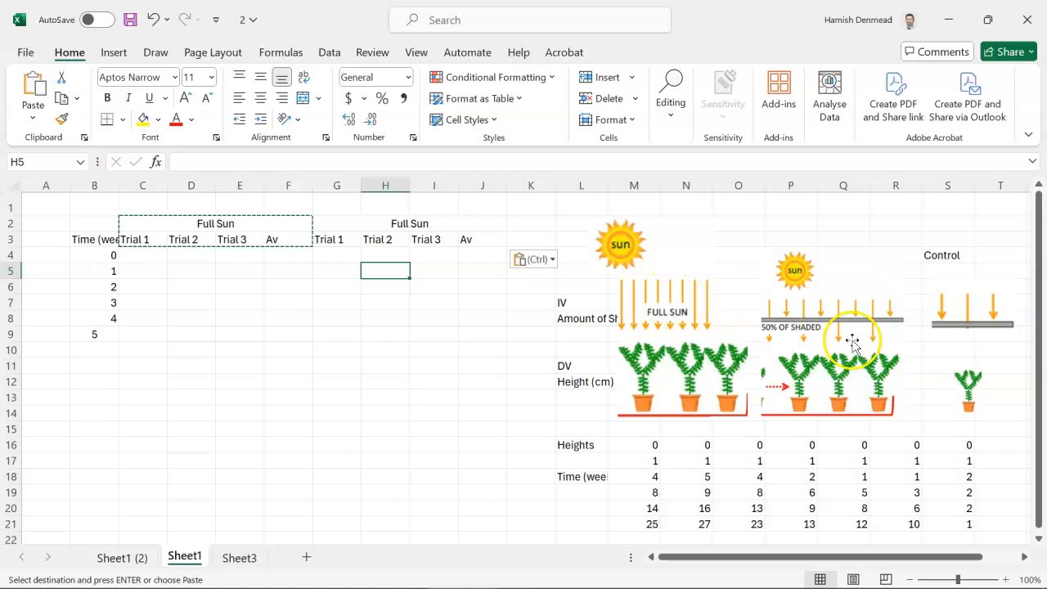
{"action": "scroll", "coordinate": [431, 241], "scroll_direction": "down", "scroll_amount": 1}
{"action": "scroll", "coordinate": [431, 242], "scroll_direction": "down", "scroll_amount": 1}
{"action": "scroll", "coordinate": [416, 243], "scroll_direction": "up", "scroll_amount": 3}
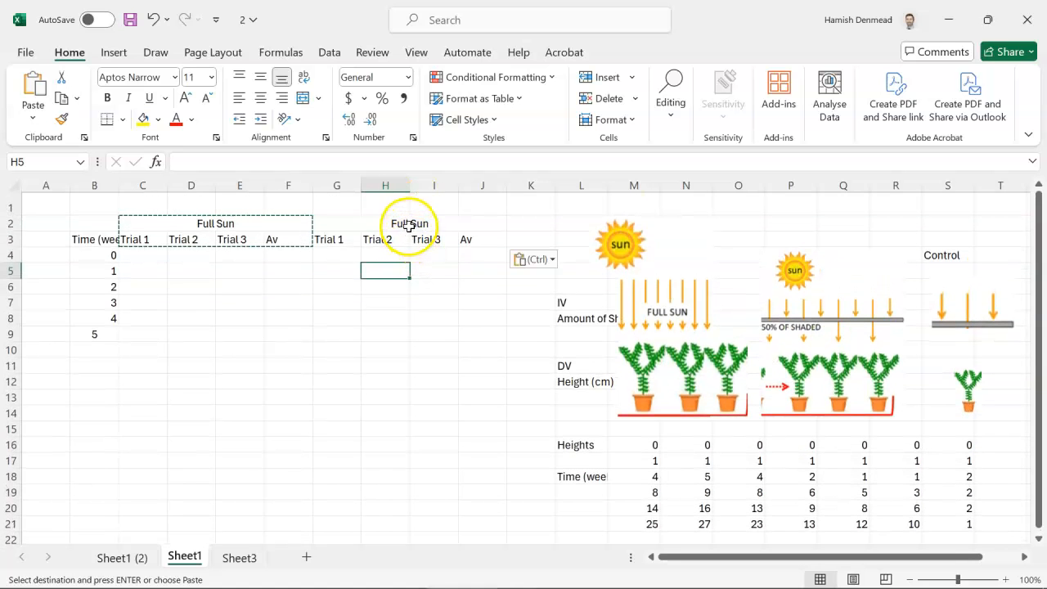
Change the copied group heading above columns G to J to 50% Shade
{"action": "left_click", "coordinate": [409, 224]}
{"action": "key", "text": "Escape"}
{"action": "type", "text": "50% Sha"}
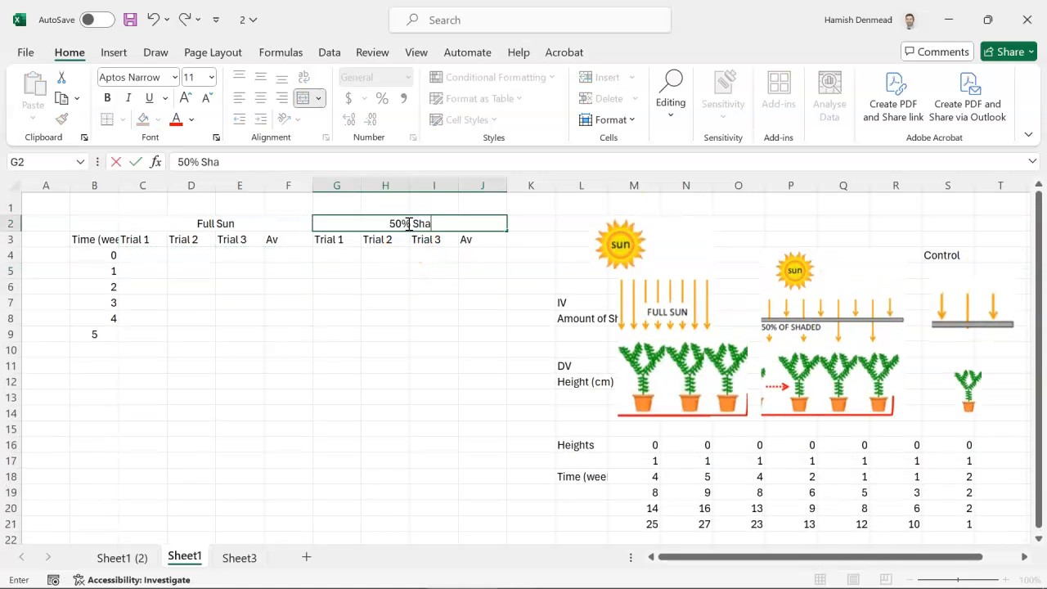
{"action": "type", "text": "de"}
{"action": "left_click", "coordinate": [479, 285]}
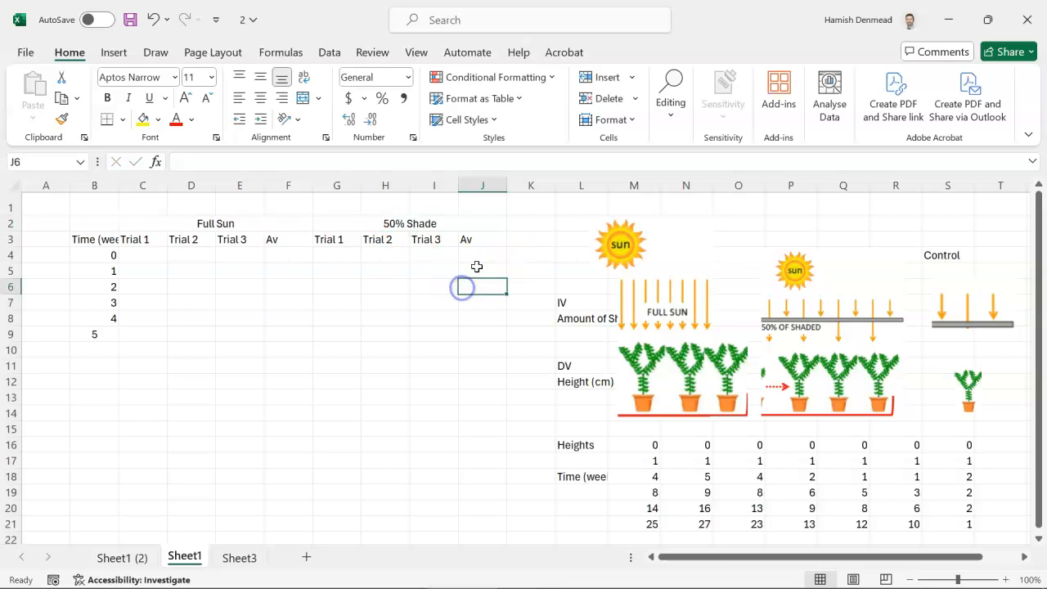
Enter the heading Control (100% shade) in K2 and widen column K slightly
{"action": "left_click", "coordinate": [528, 224]}
{"action": "type", "text": "Control (100% shade"}
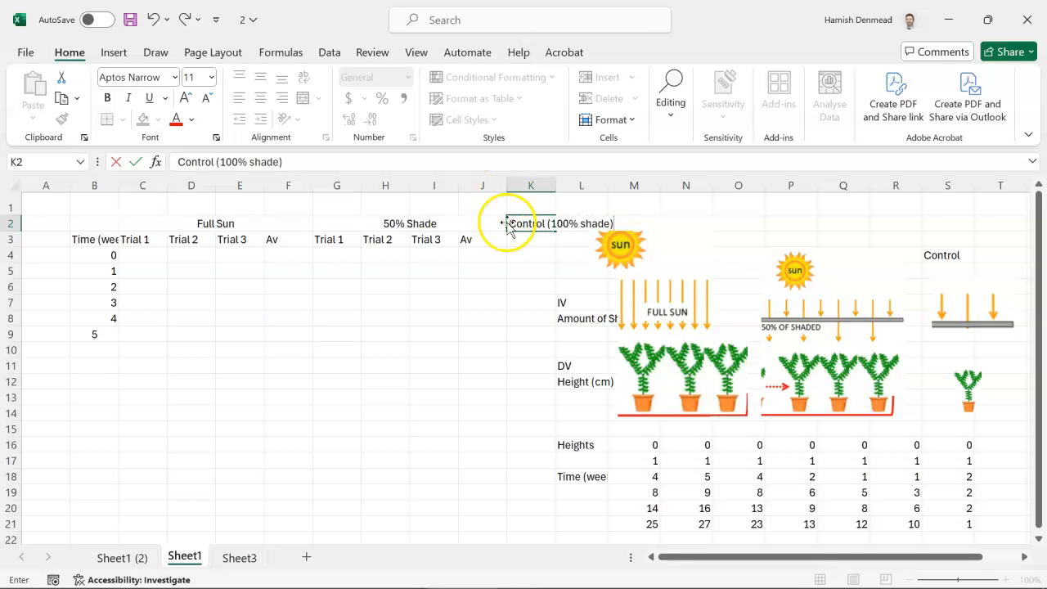
{"action": "left_click", "coordinate": [515, 255]}
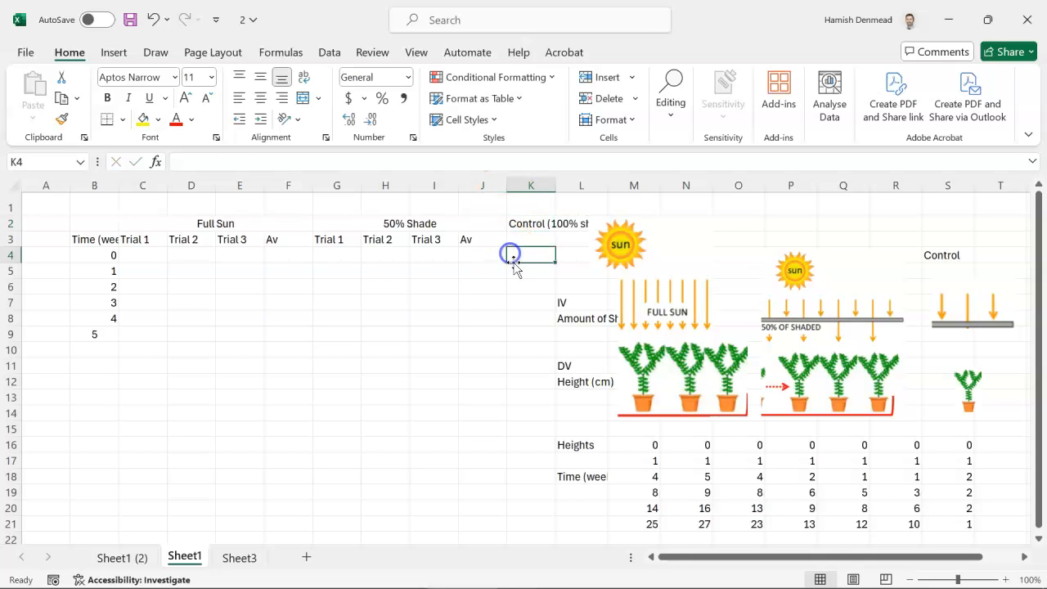
{"action": "left_click_drag", "start_coordinate": [556, 189], "coordinate": [567, 189]}
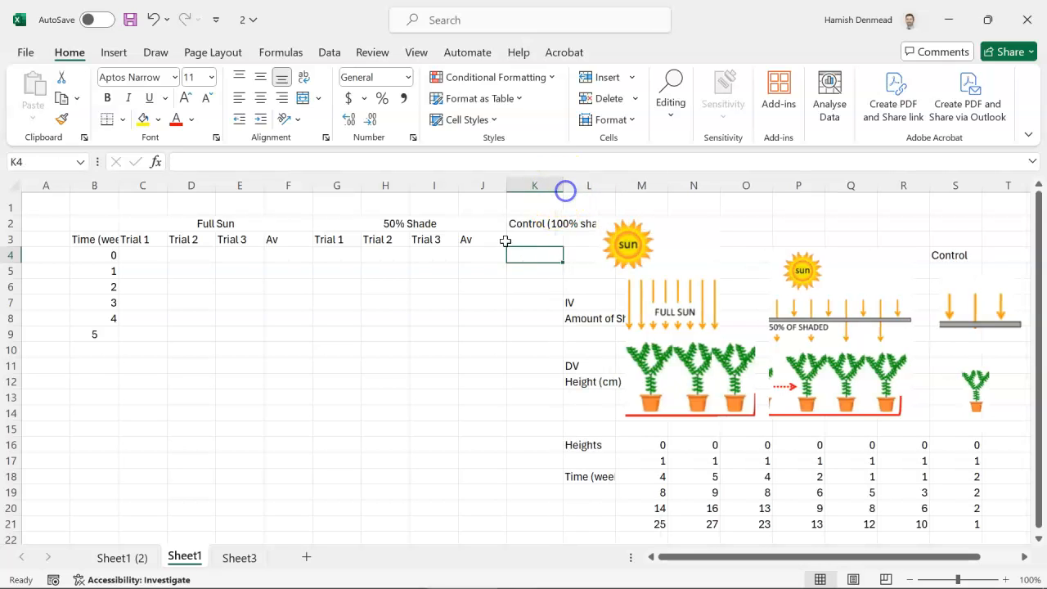
{"action": "left_click", "coordinate": [489, 272]}
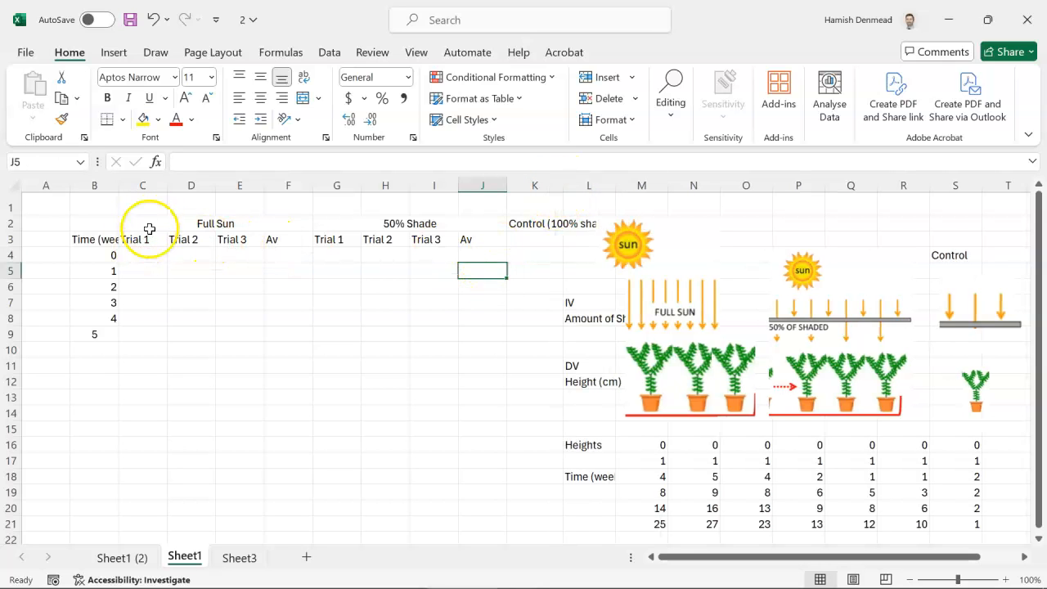
Merge and centre cells C1 to K1 and enter the overall heading Height of Plant (cm)
{"action": "left_click_drag", "start_coordinate": [151, 238], "coordinate": [529, 236]}
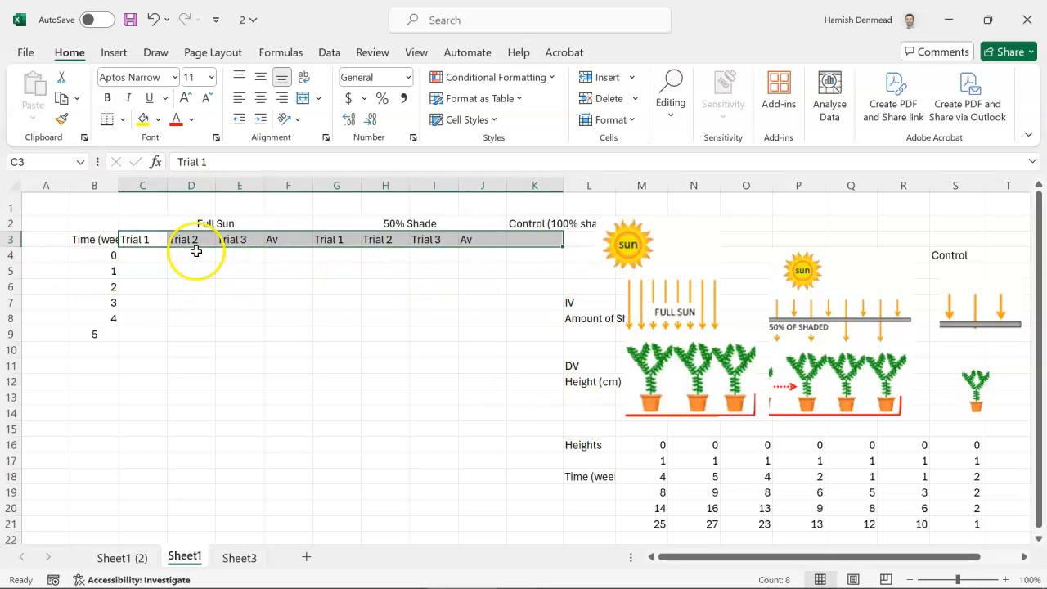
{"action": "left_click_drag", "start_coordinate": [154, 206], "coordinate": [527, 203]}
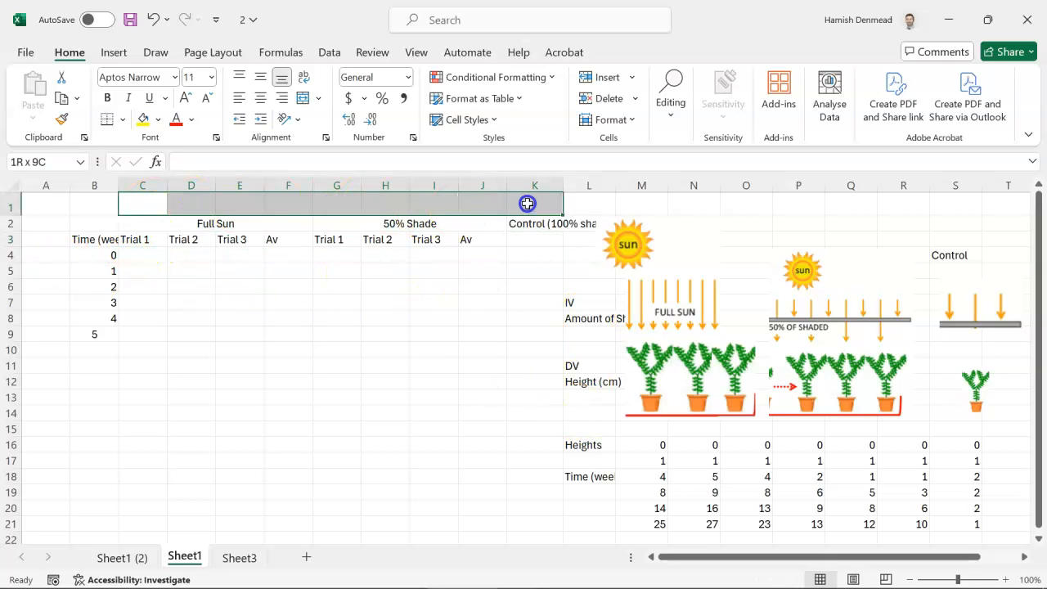
{"action": "left_click", "coordinate": [304, 97]}
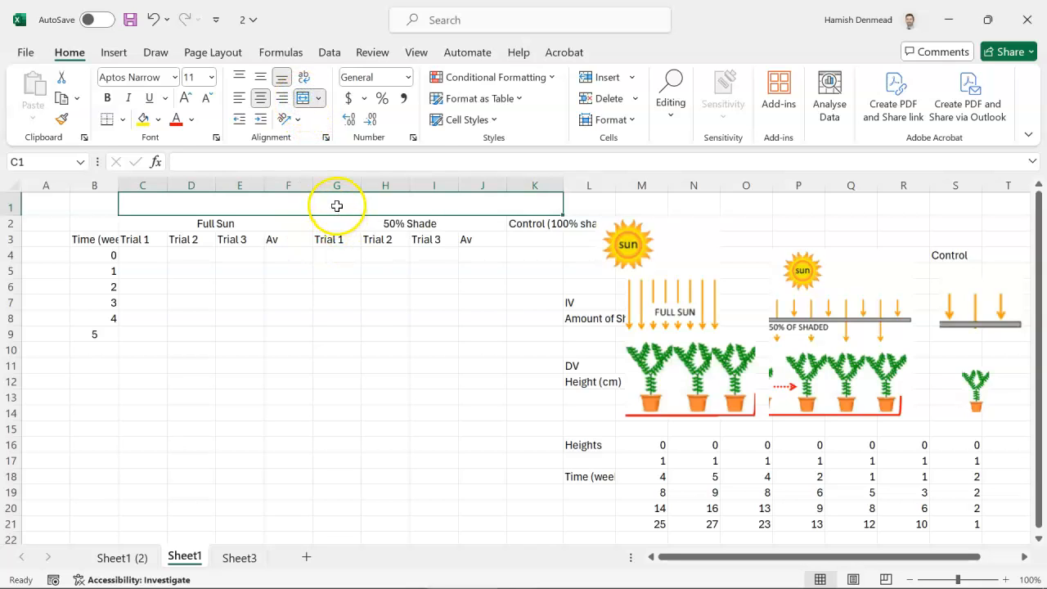
{"action": "type", "text": "Height of Plant"}
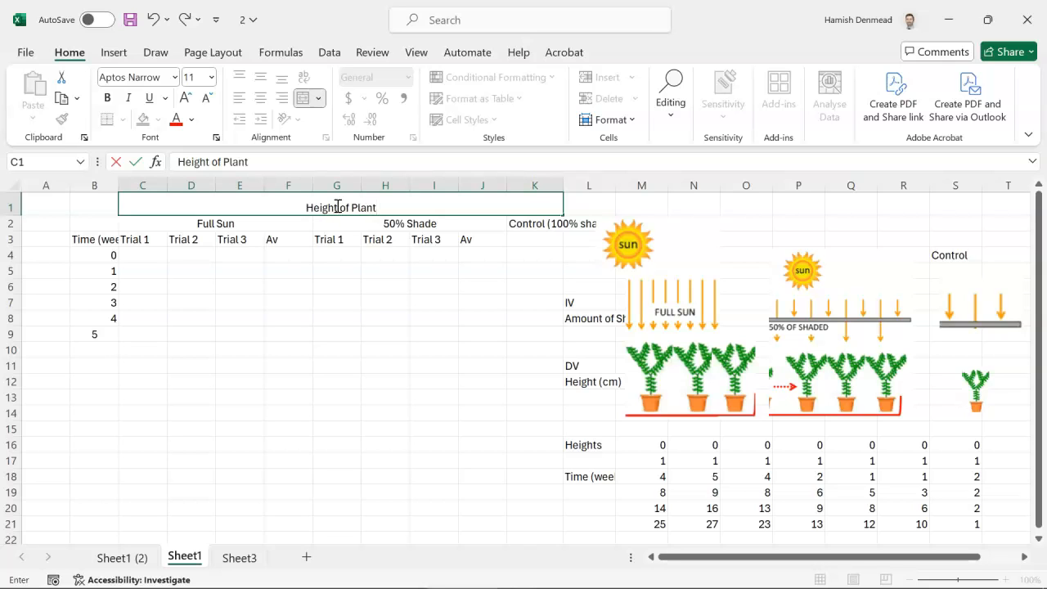
{"action": "type", "text": "(cm)"}
{"action": "left_click", "coordinate": [290, 306]}
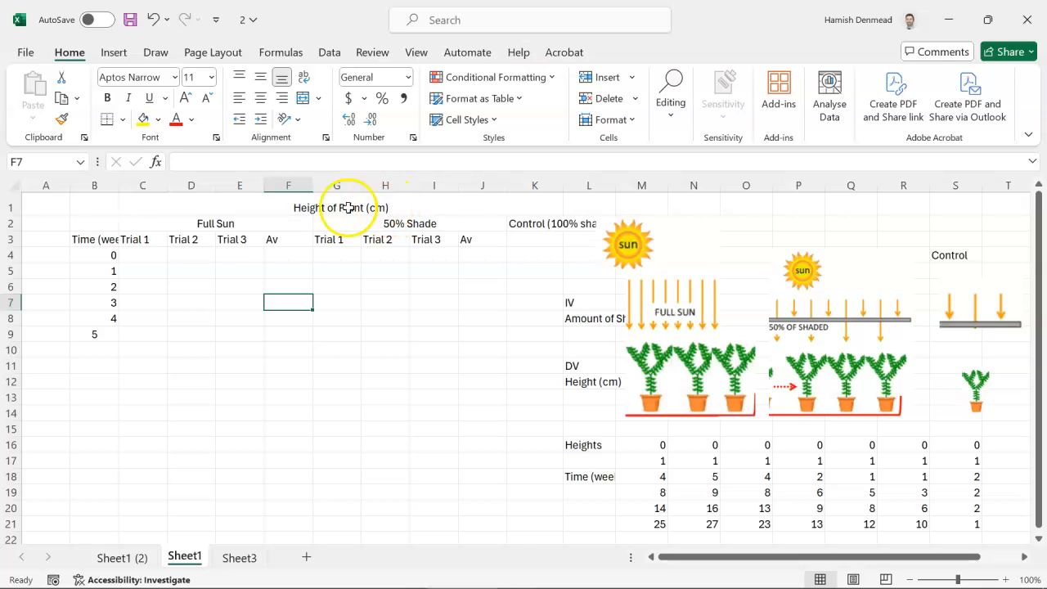
{"action": "left_click", "coordinate": [385, 207]}
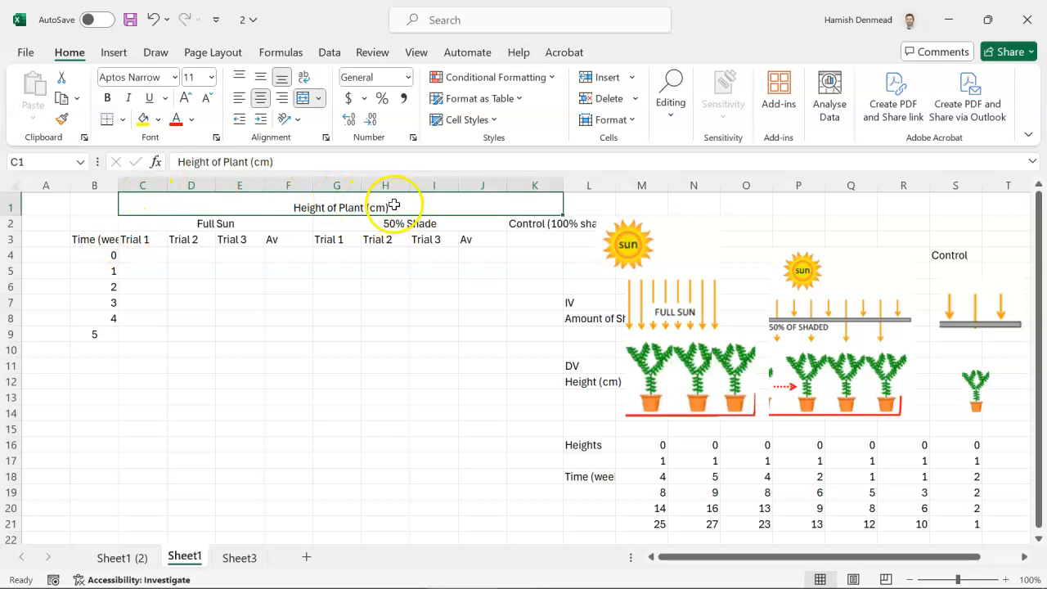
{"action": "left_click", "coordinate": [96, 239]}
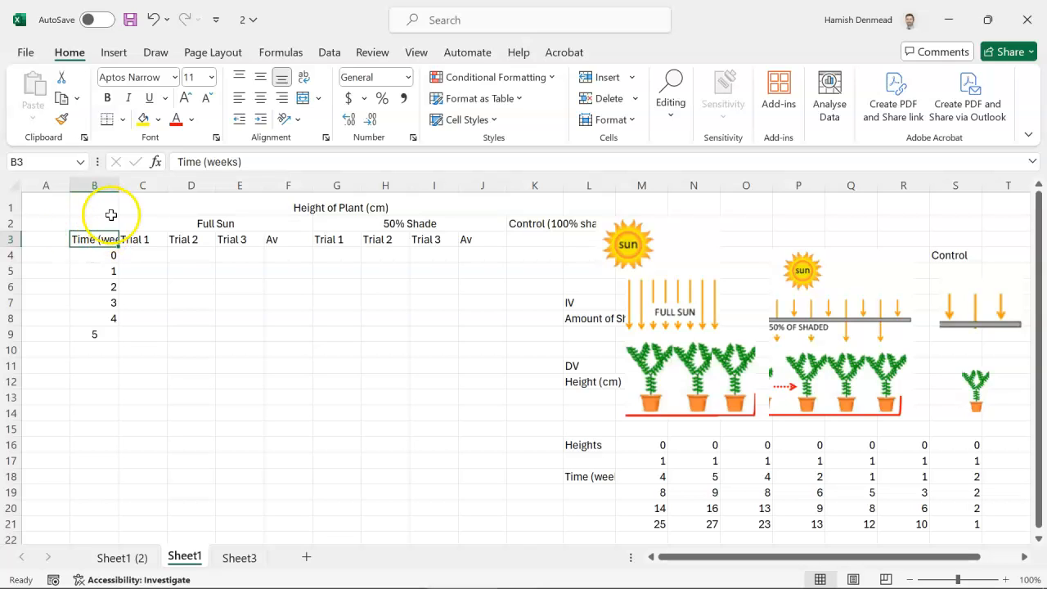
{"action": "left_click_drag", "start_coordinate": [368, 287], "coordinate": [368, 272]}
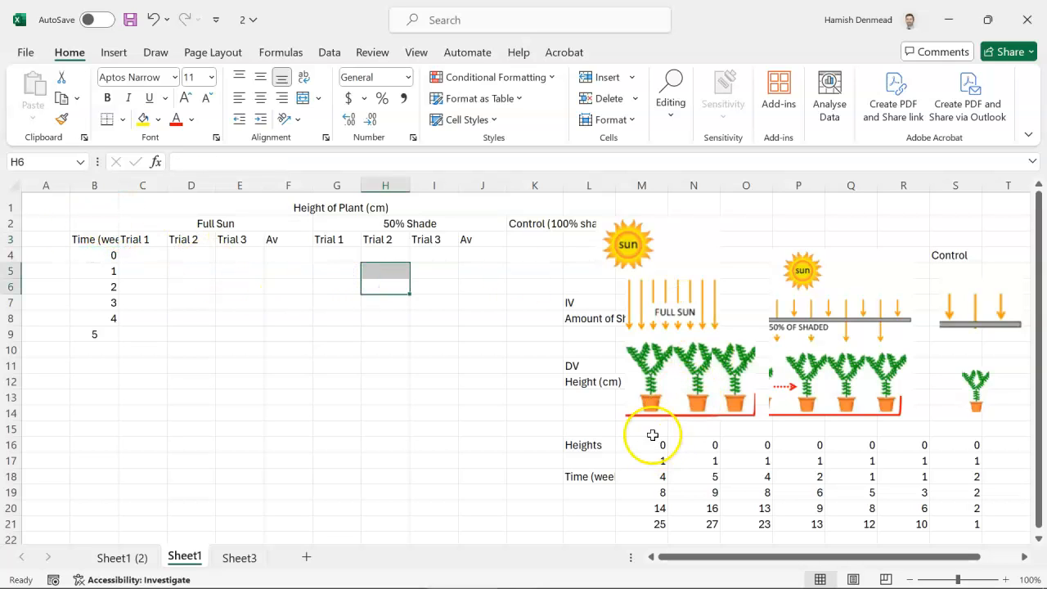
Copy the full sun plant heights from M16:O21 into the Full Sun trial columns, C4:E9
{"action": "left_click_drag", "start_coordinate": [647, 449], "coordinate": [818, 477]}
{"action": "left_click_drag", "start_coordinate": [793, 467], "coordinate": [763, 525]}
{"action": "key", "text": "ctrl+c"}
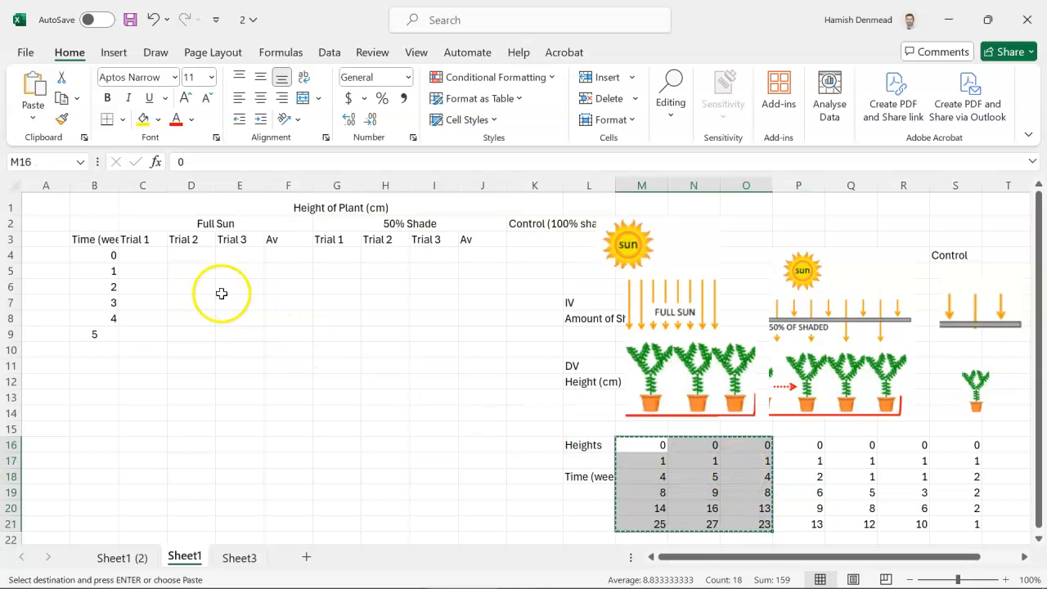
{"action": "left_click_drag", "start_coordinate": [160, 255], "coordinate": [245, 334]}
{"action": "key", "text": "ctrl+v"}
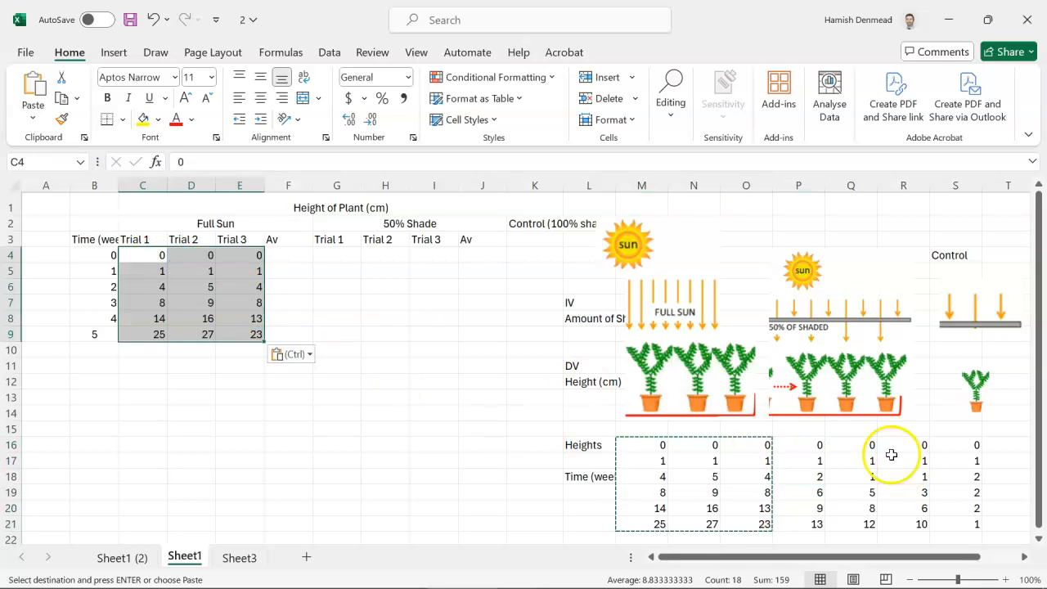
Copy the half-shaded plant heights from P16:R21 into the 50% Shade trial columns, starting at G4
{"action": "left_click_drag", "start_coordinate": [815, 447], "coordinate": [904, 510]}
{"action": "key", "text": "ctrl+c"}
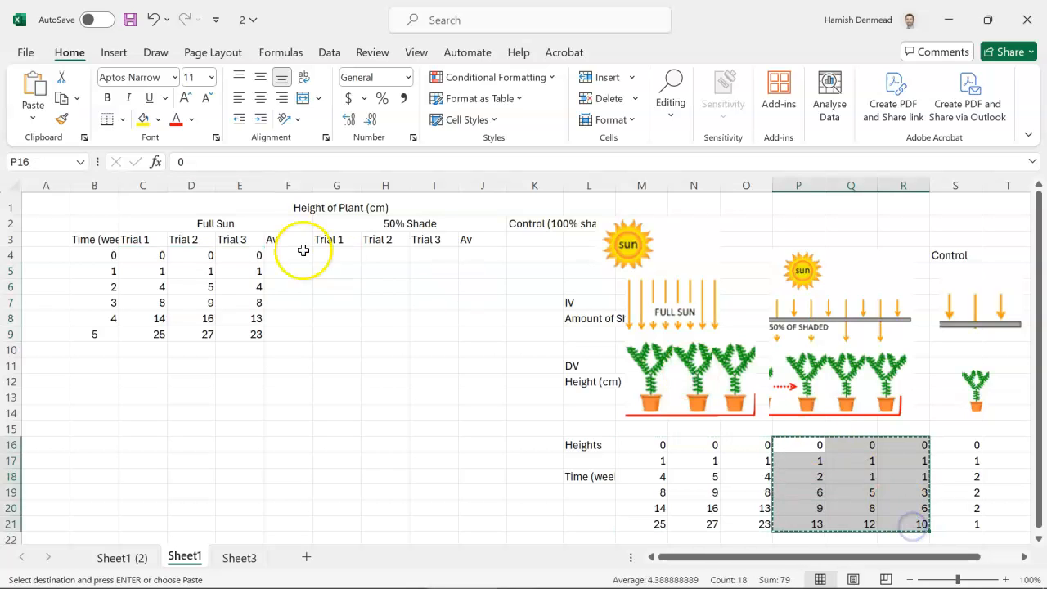
{"action": "left_click", "coordinate": [338, 258]}
{"action": "key", "text": "ctrl+v"}
Copy the control plant heights from S16:S21 into K4:K9 under the Control heading
{"action": "left_click_drag", "start_coordinate": [957, 446], "coordinate": [967, 520]}
{"action": "key", "text": "ctrl+c"}
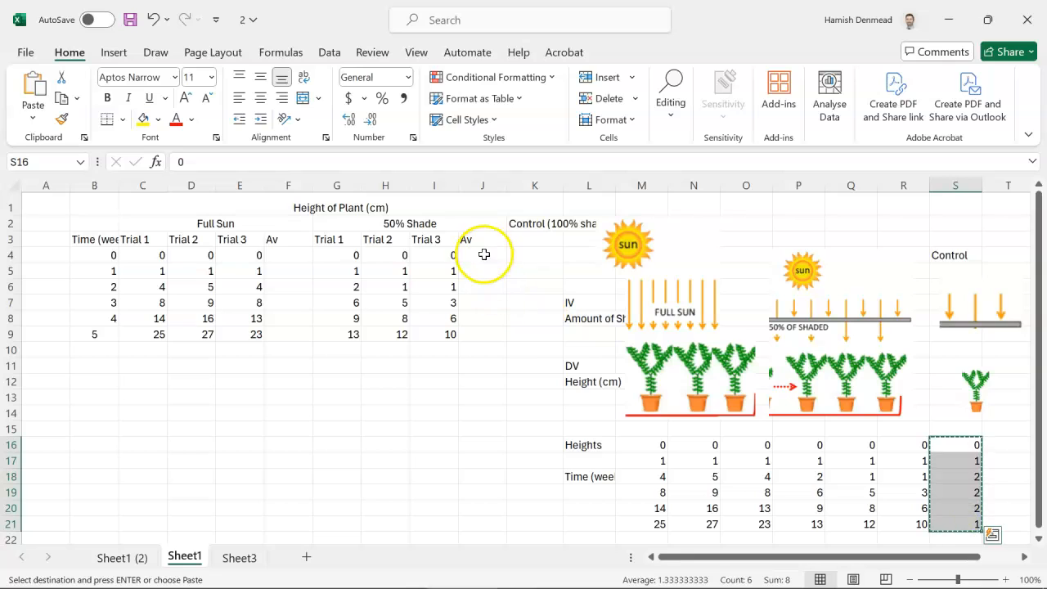
{"action": "left_click_drag", "start_coordinate": [534, 256], "coordinate": [534, 332]}
{"action": "key", "text": "ctrl+v"}
Enter an AVERAGE formula over C4:E4 in F4 for the week 0 Full Sun trials
{"action": "left_click", "coordinate": [289, 270]}
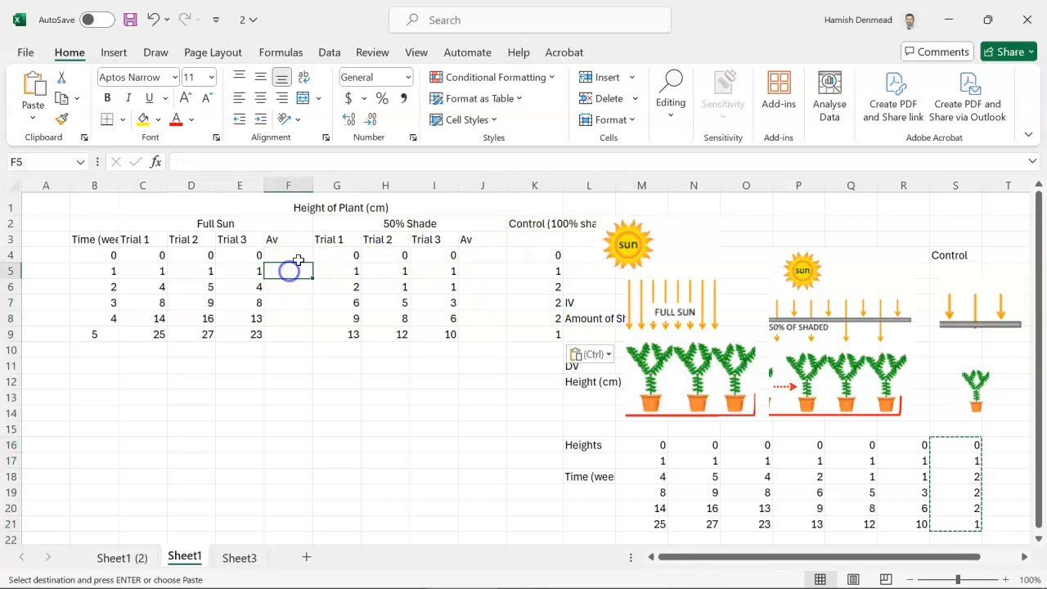
{"action": "left_click", "coordinate": [302, 256]}
{"action": "left_click", "coordinate": [279, 253]}
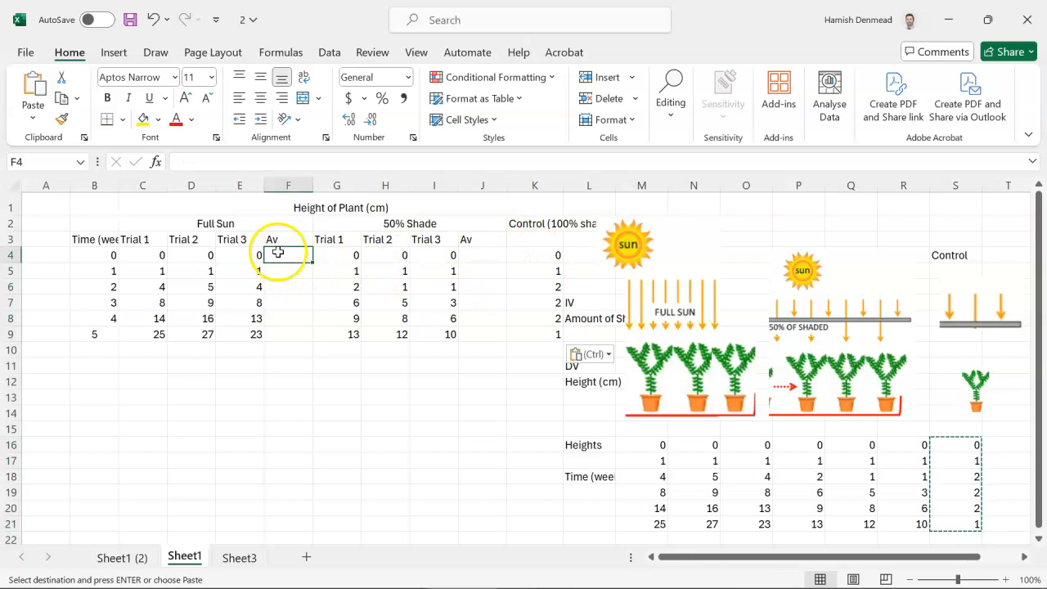
{"action": "type", "text": "="}
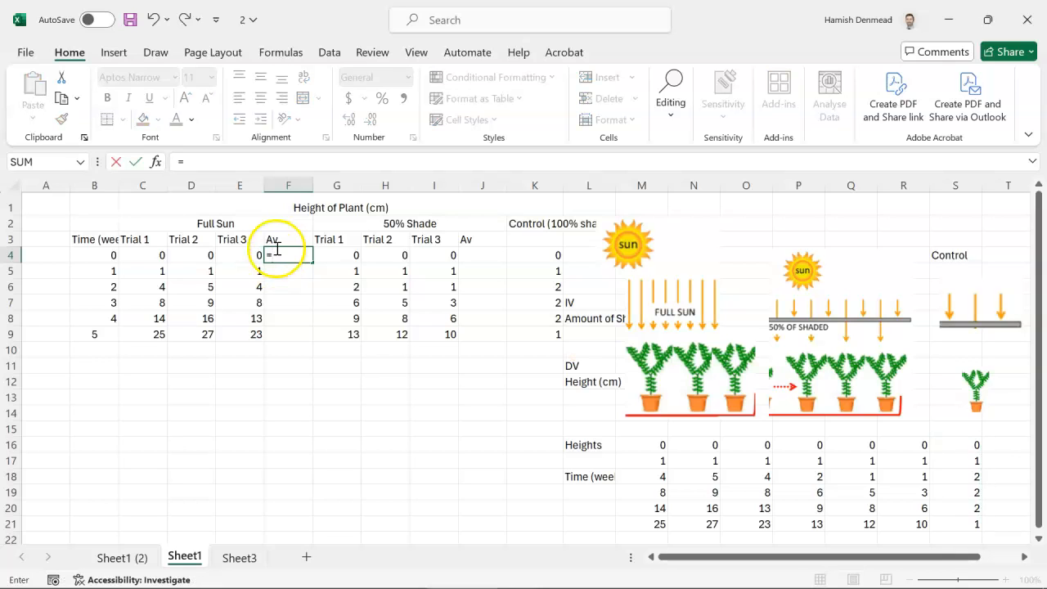
{"action": "type", "text": "av"}
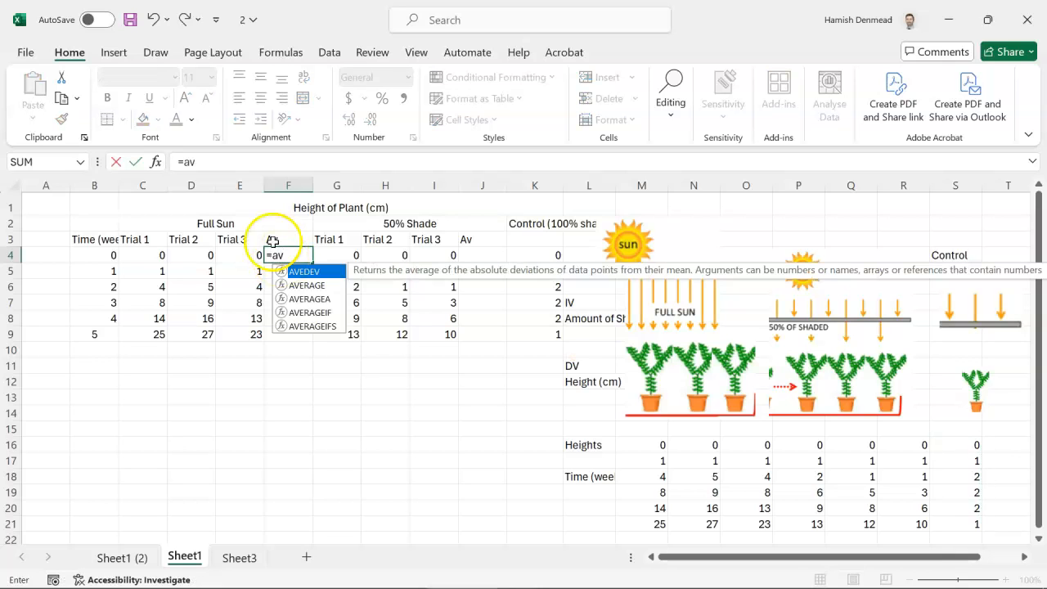
{"action": "double_click", "coordinate": [304, 286]}
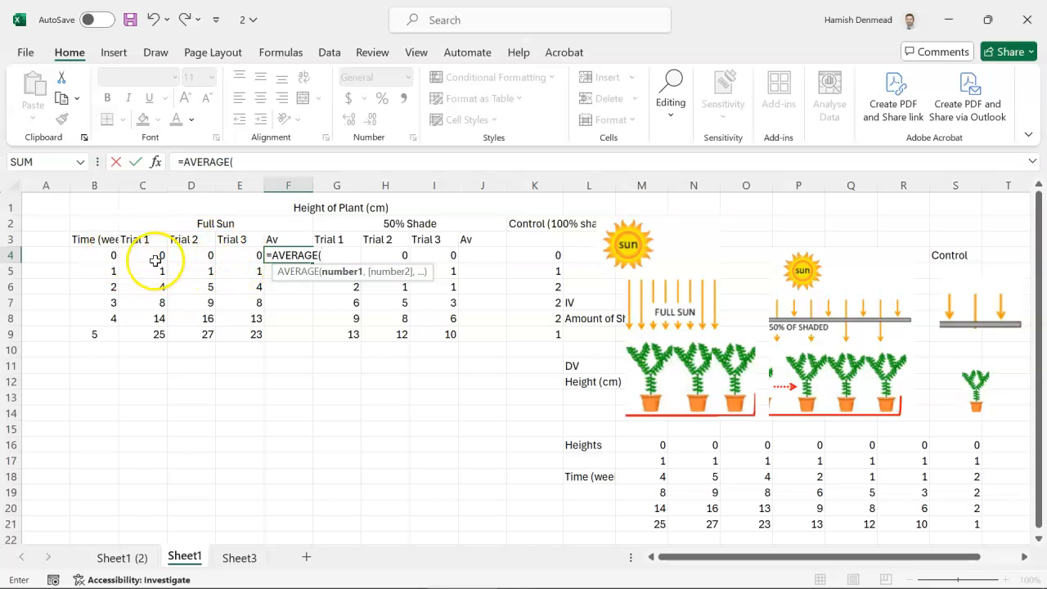
{"action": "left_click_drag", "start_coordinate": [149, 257], "coordinate": [230, 257]}
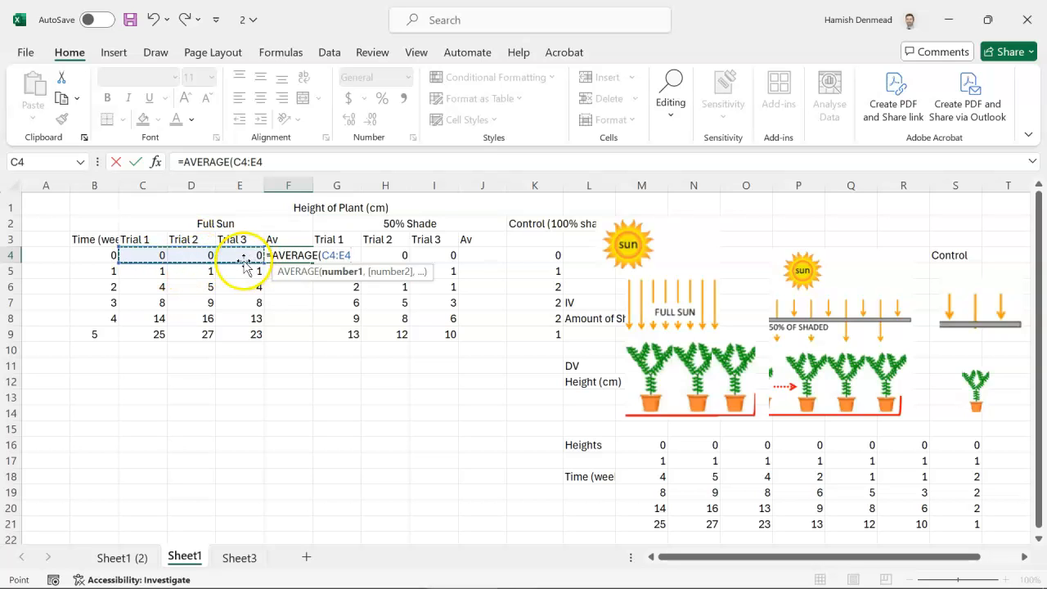
{"action": "key", "text": "Return"}
Fill the average formula from F4 down to F9 for the remaining weeks
{"action": "left_click", "coordinate": [282, 255]}
{"action": "left_click_drag", "start_coordinate": [246, 255], "coordinate": [154, 258]}
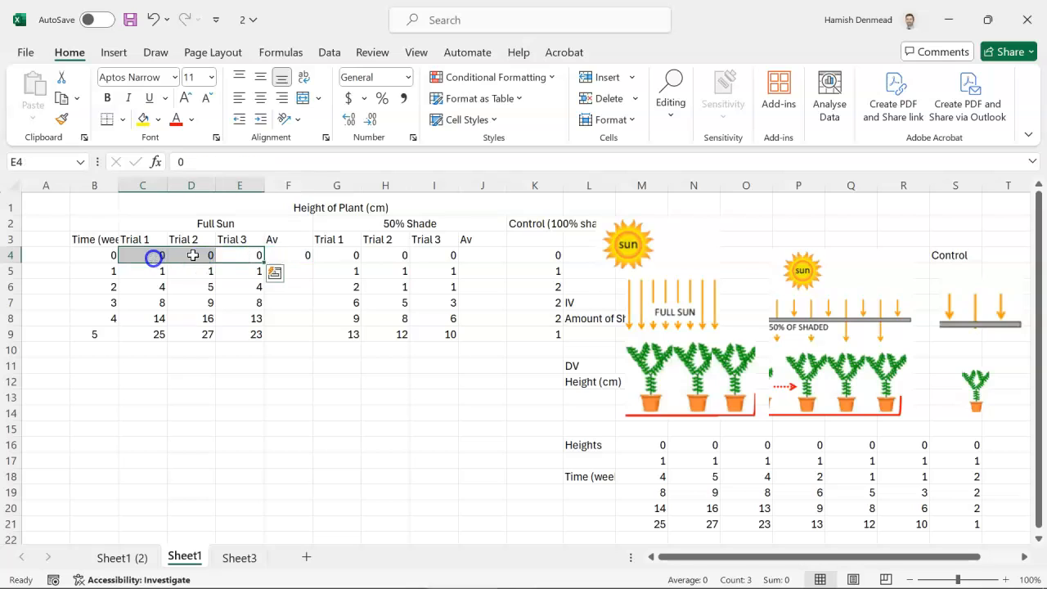
{"action": "left_click", "coordinate": [301, 255]}
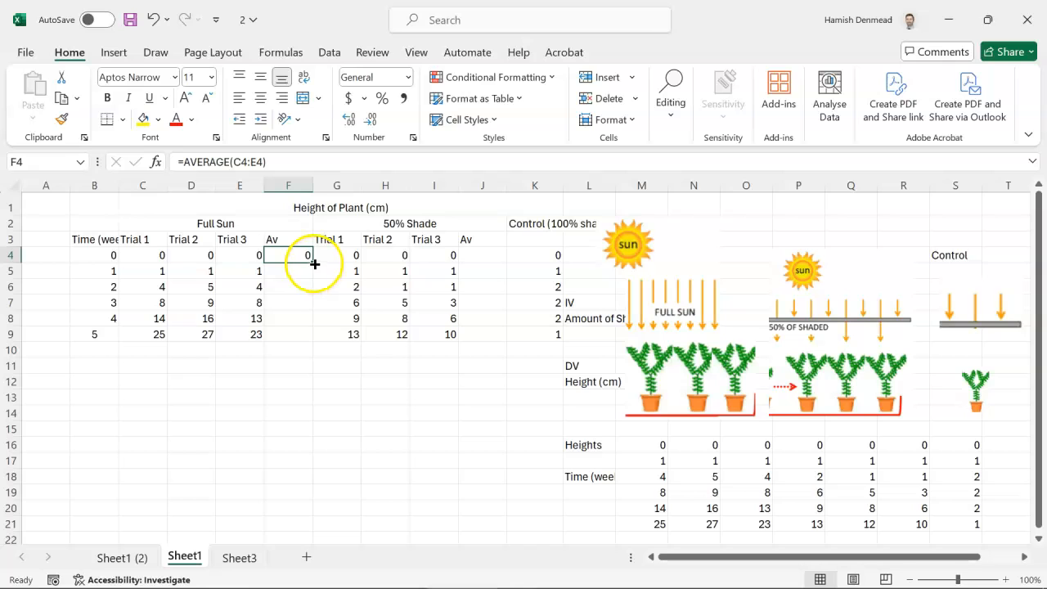
{"action": "left_click_drag", "start_coordinate": [315, 263], "coordinate": [315, 275]}
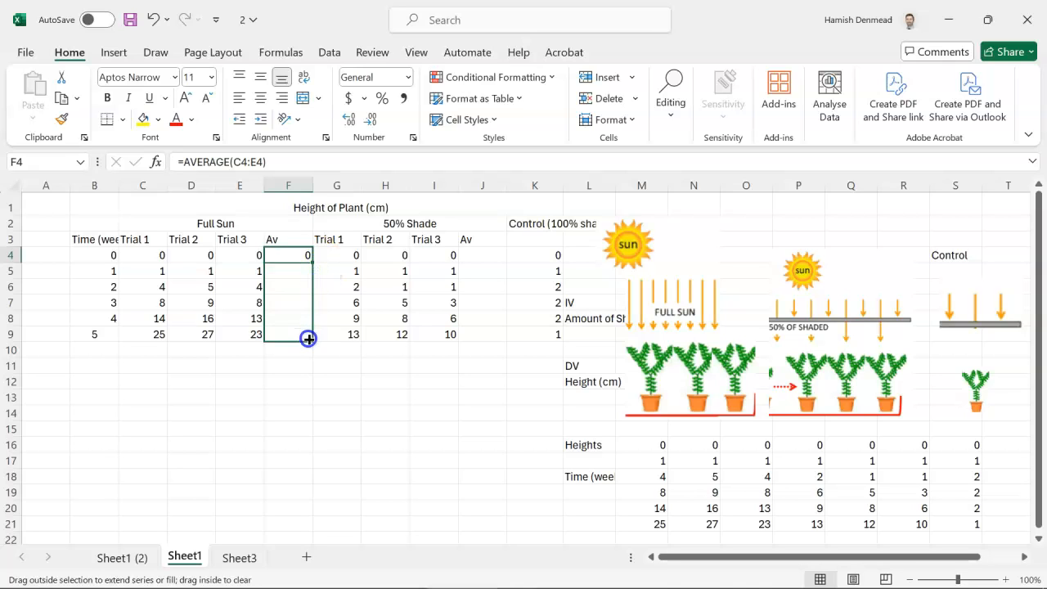
{"action": "left_click_drag", "start_coordinate": [308, 339], "coordinate": [309, 337]}
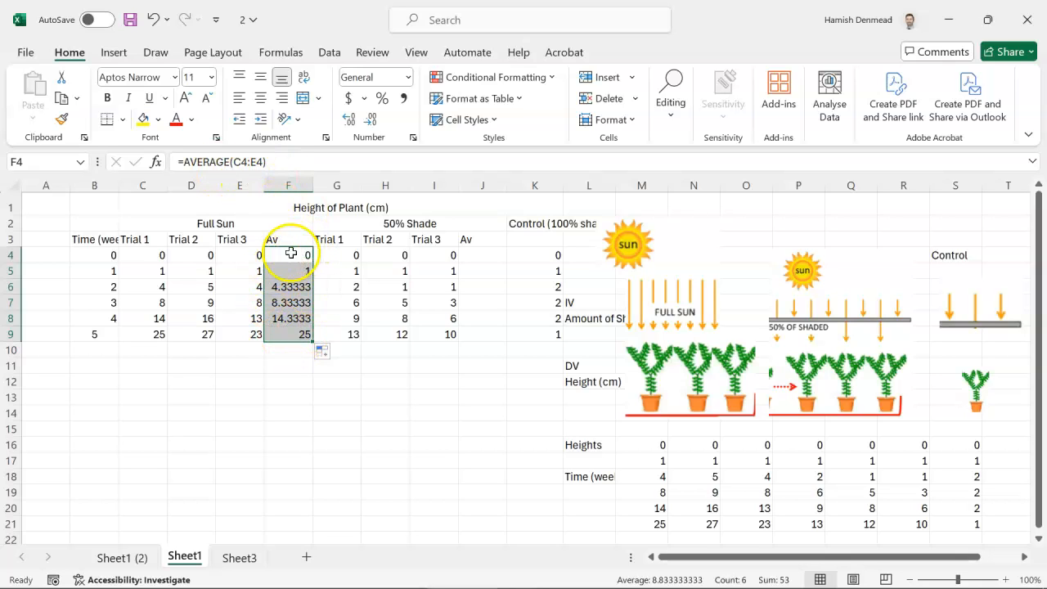
Copy the Full Sun average formulas from F4:F9 into the 50% Shade average column, starting at J4
{"action": "key", "text": "ctrl+c"}
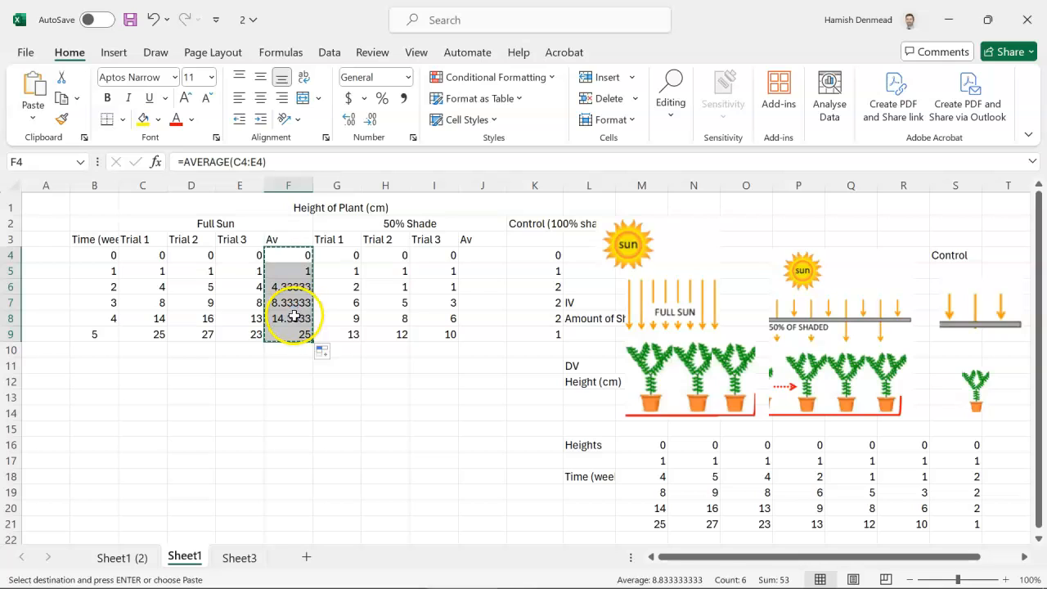
{"action": "left_click", "coordinate": [482, 256]}
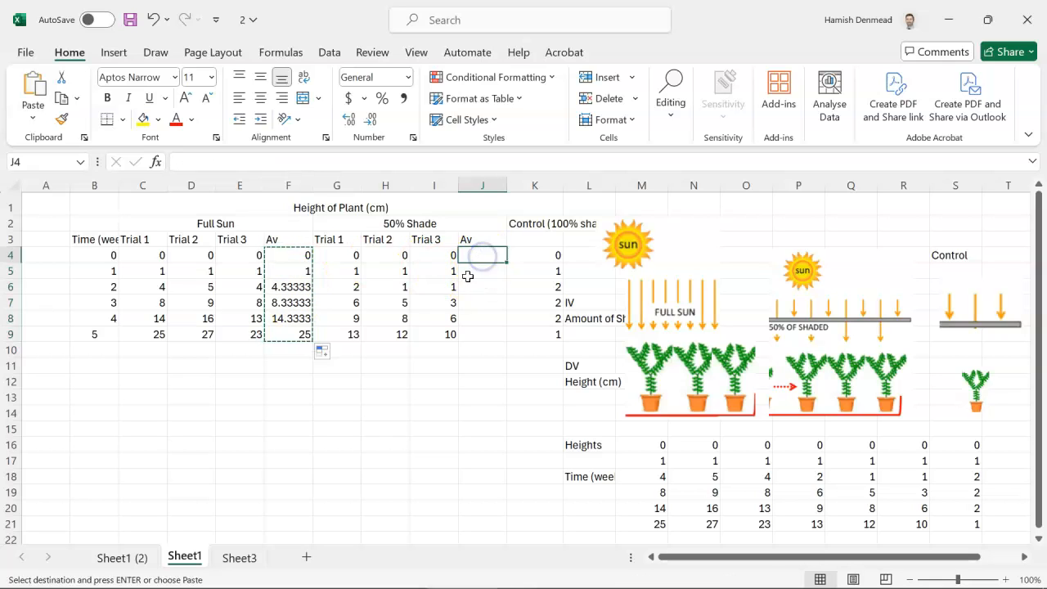
{"action": "key", "text": "ctrl+v"}
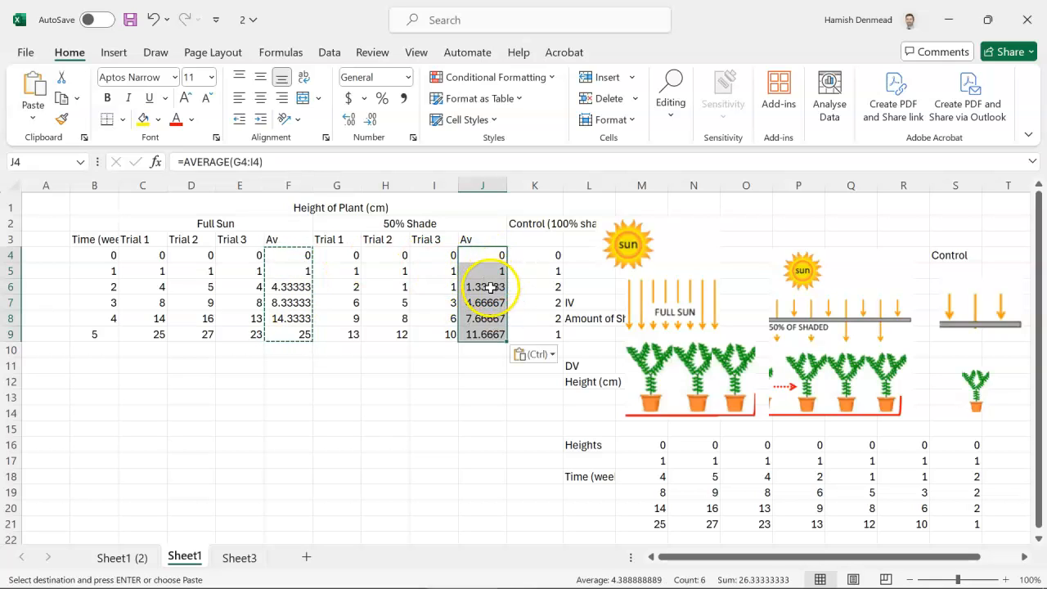
Inspect the average formula in J6 of the 50% Shade column to check which trial cells it covers
{"action": "left_click", "coordinate": [479, 287]}
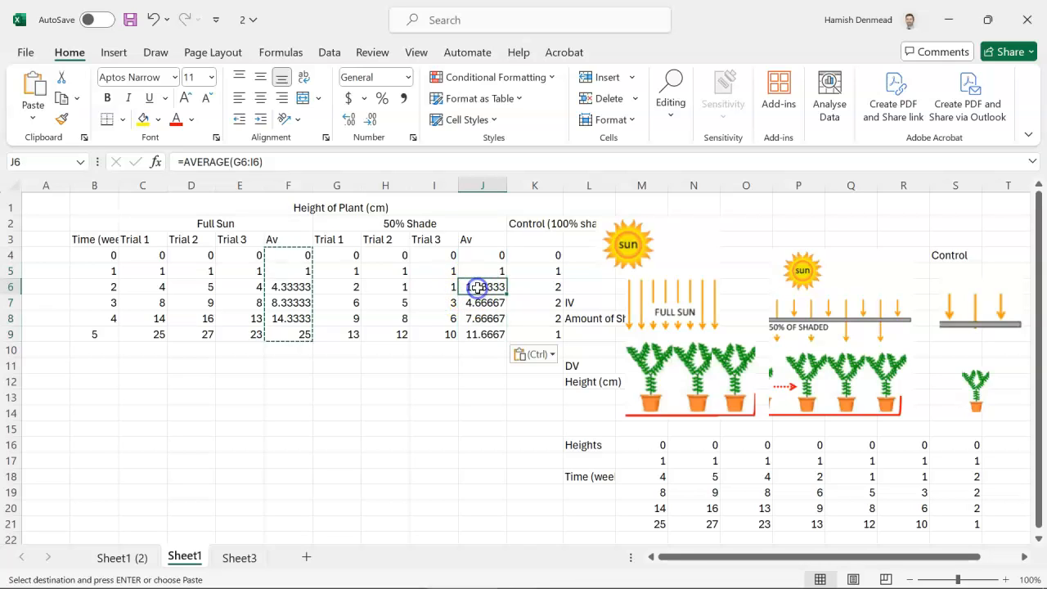
{"action": "double_click", "coordinate": [479, 287]}
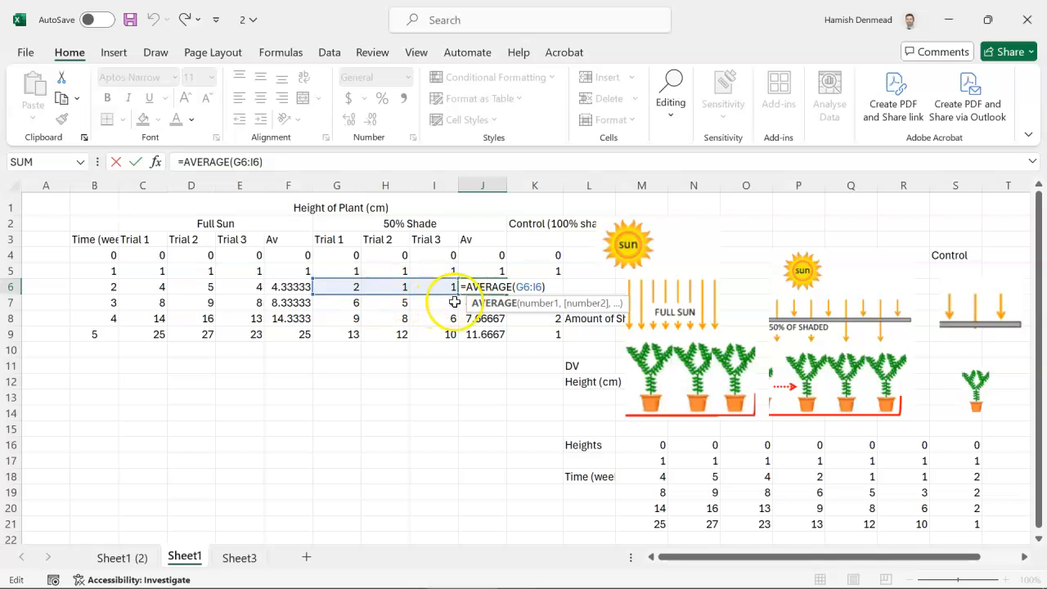
{"action": "key", "text": "Escape"}
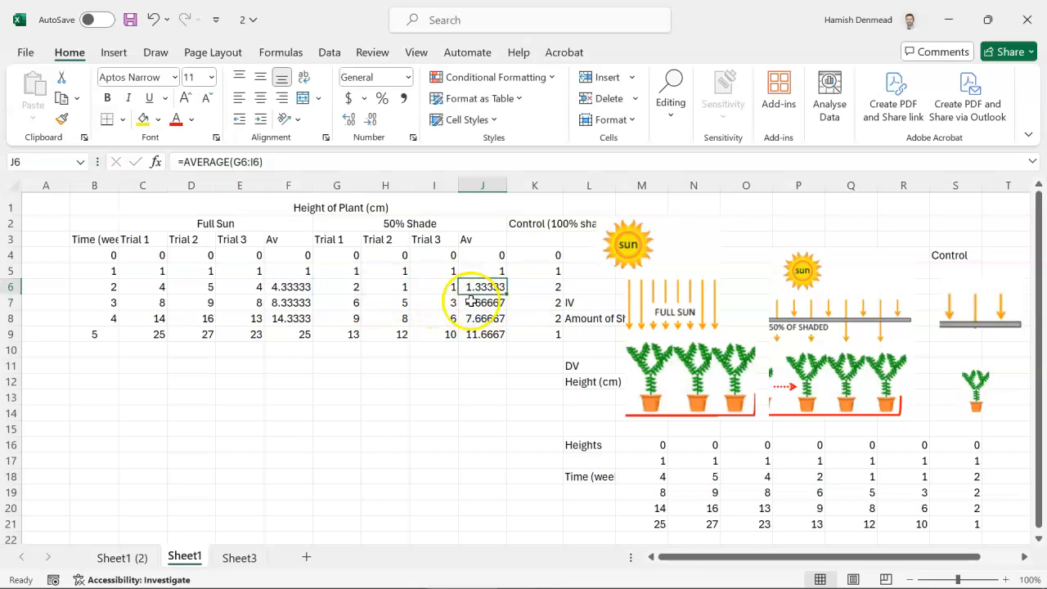
Format the Full Sun and 50% Shade averages in F4:F9 and J4:J9 to show no decimal places
{"action": "left_click_drag", "start_coordinate": [476, 260], "coordinate": [479, 332]}
{"action": "left_click", "coordinate": [490, 260]}
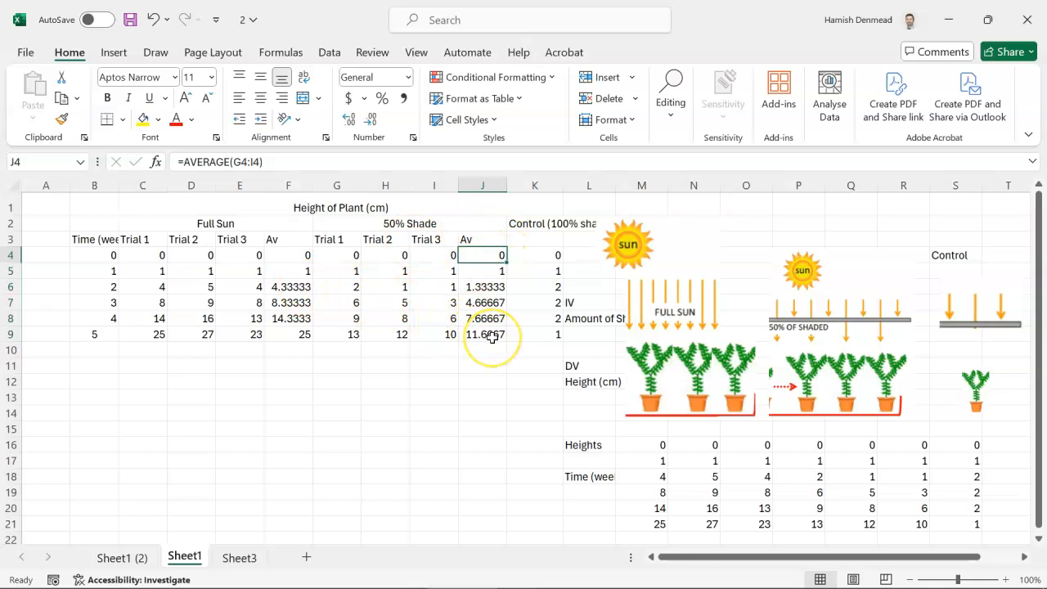
{"action": "left_click_drag", "start_coordinate": [492, 336], "coordinate": [311, 315]}
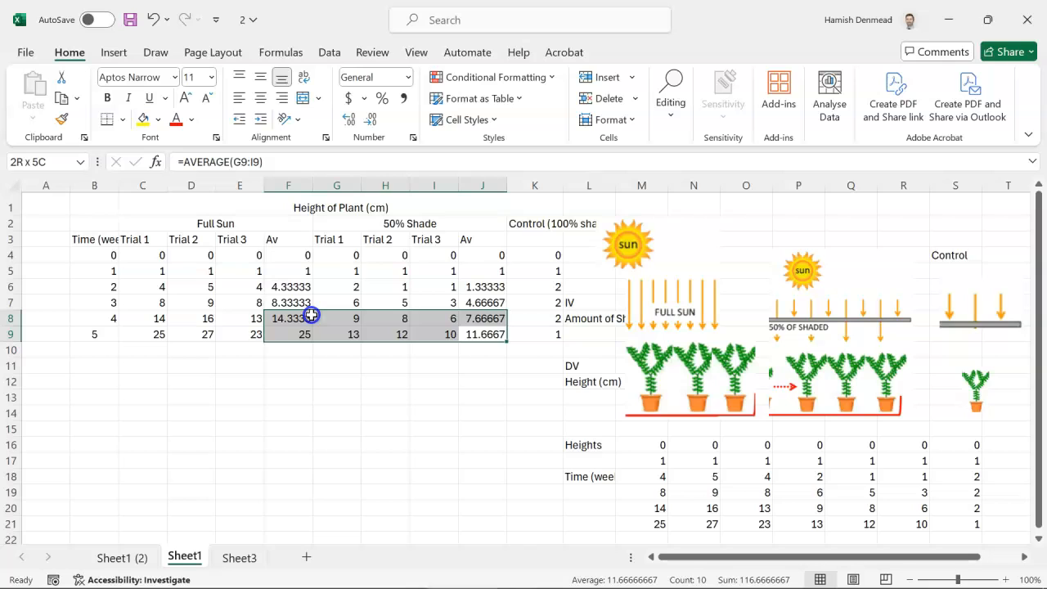
{"action": "left_click_drag", "start_coordinate": [299, 262], "coordinate": [299, 333]}
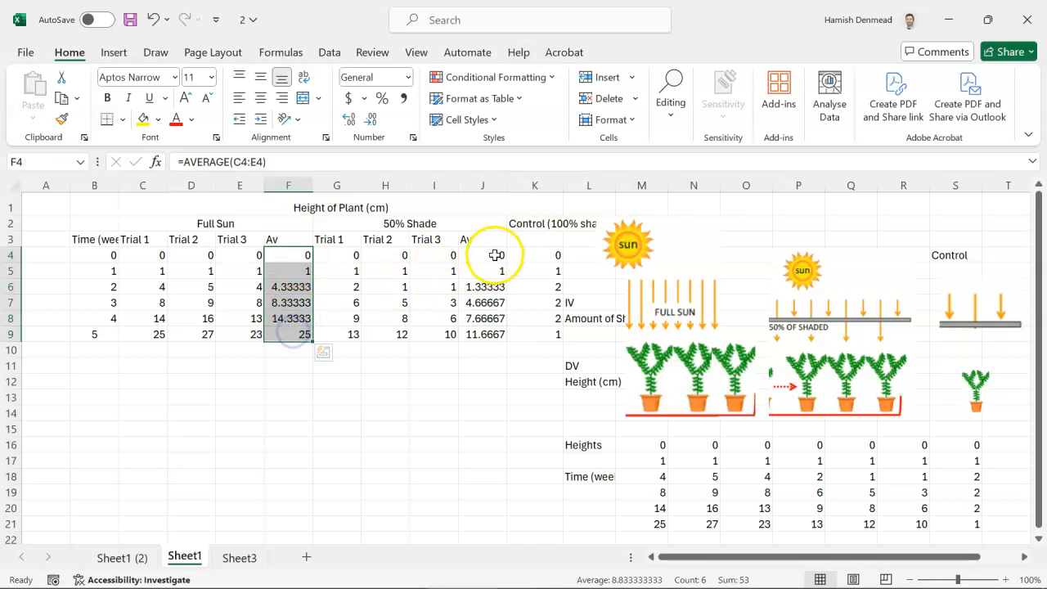
{"action": "left_click_drag", "start_coordinate": [493, 256], "coordinate": [486, 333]}
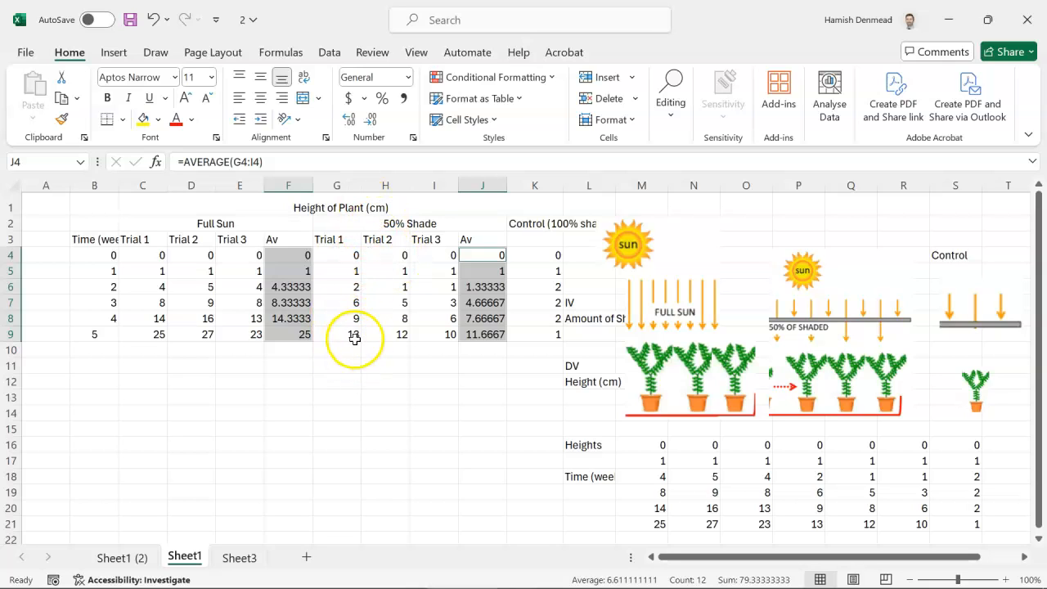
{"action": "left_click", "coordinate": [373, 120]}
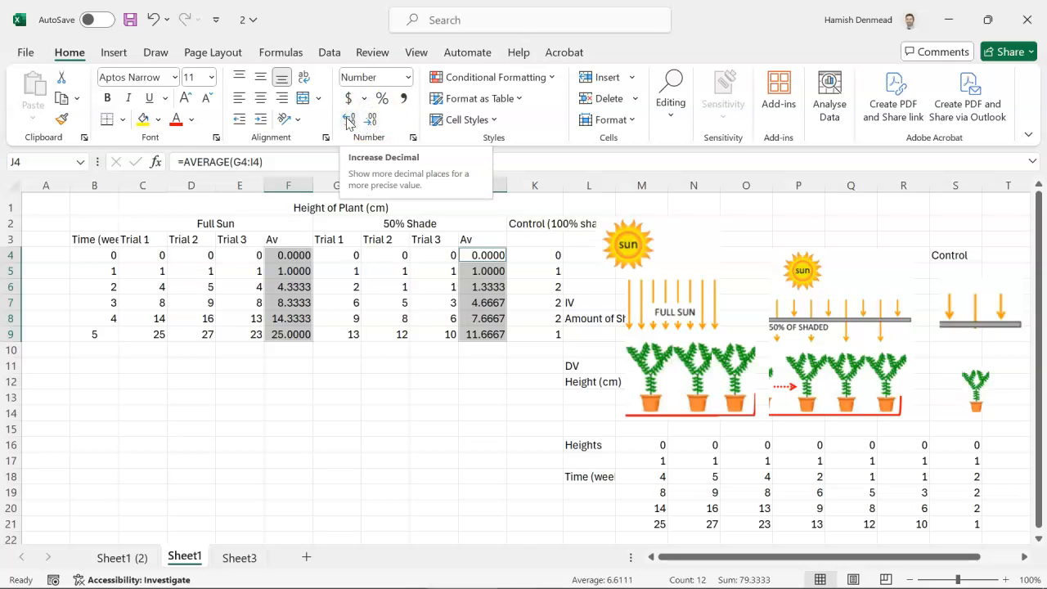
{"action": "left_click", "coordinate": [348, 121]}
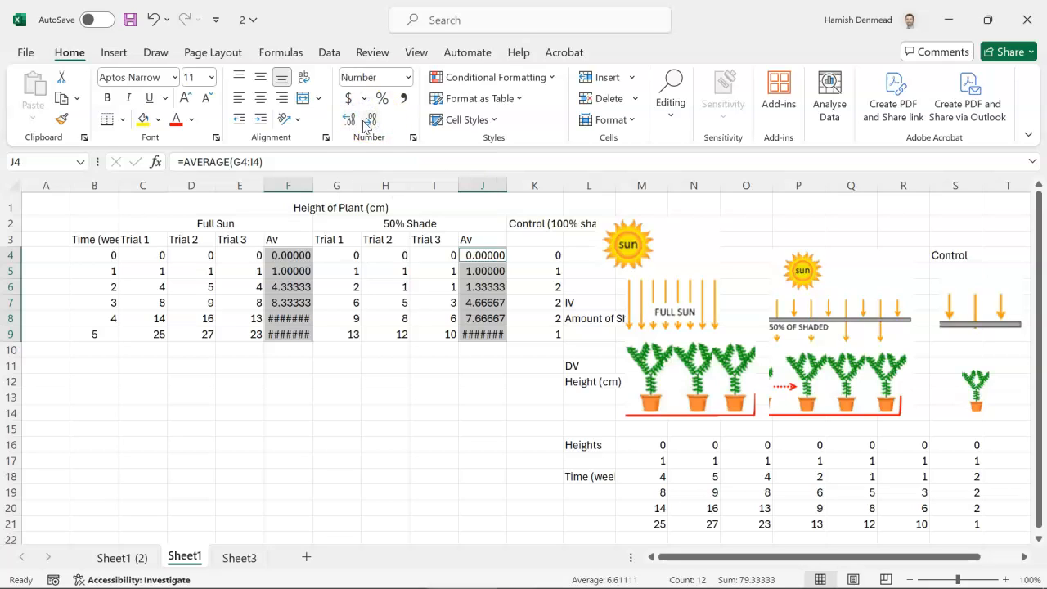
{"action": "left_click", "coordinate": [370, 121]}
{"action": "left_click", "coordinate": [369, 120]}
{"action": "left_click", "coordinate": [369, 121]}
{"action": "left_click", "coordinate": [368, 119]}
{"action": "left_click", "coordinate": [369, 121]}
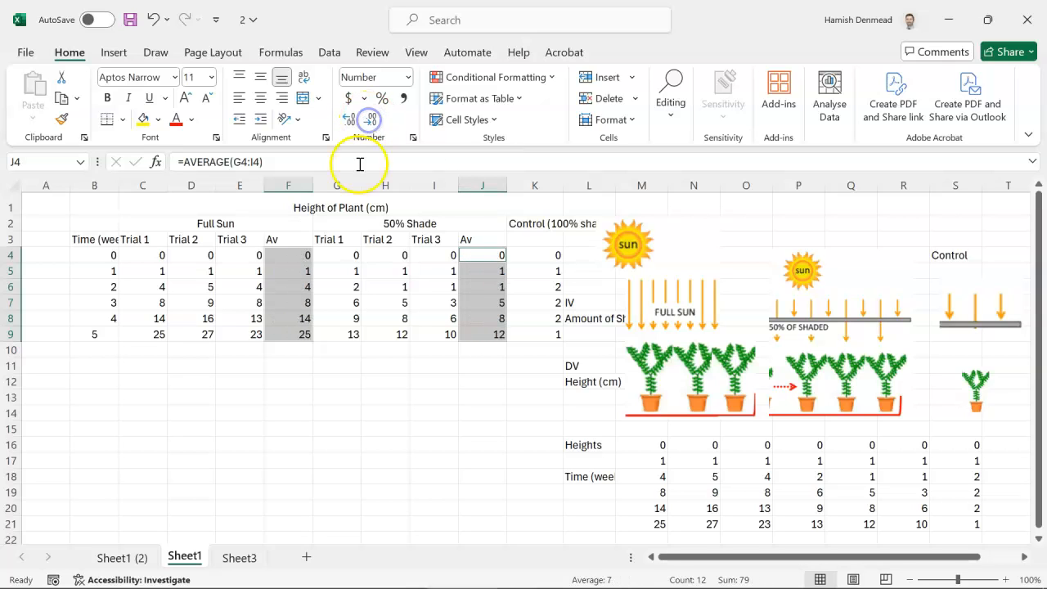
{"action": "left_click", "coordinate": [304, 336]}
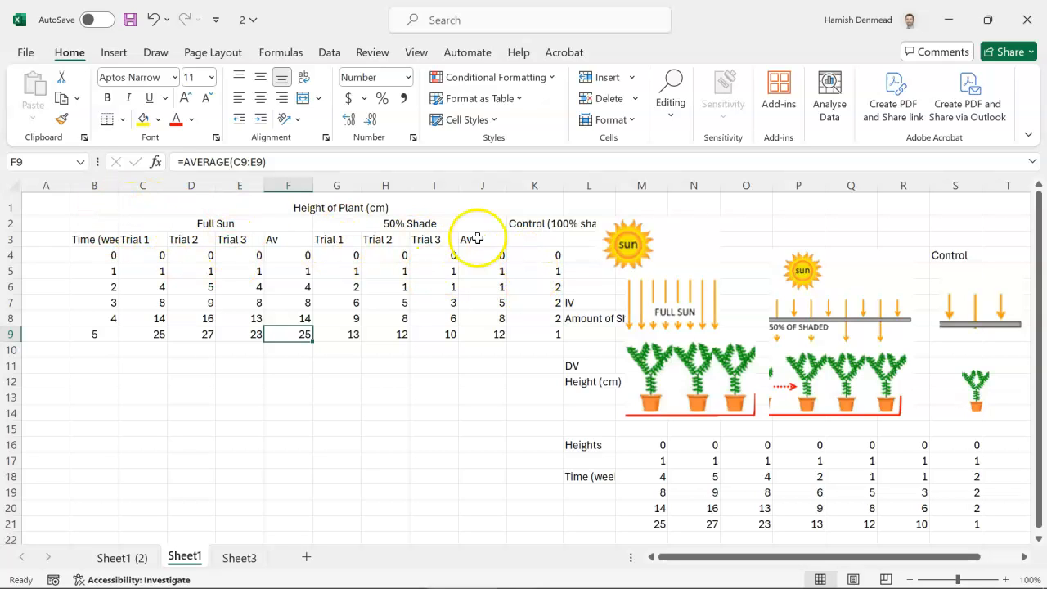
Insert a blank column at L between the results table and the experiment notes
{"action": "right_click", "coordinate": [588, 185]}
{"action": "left_click", "coordinate": [626, 350]}
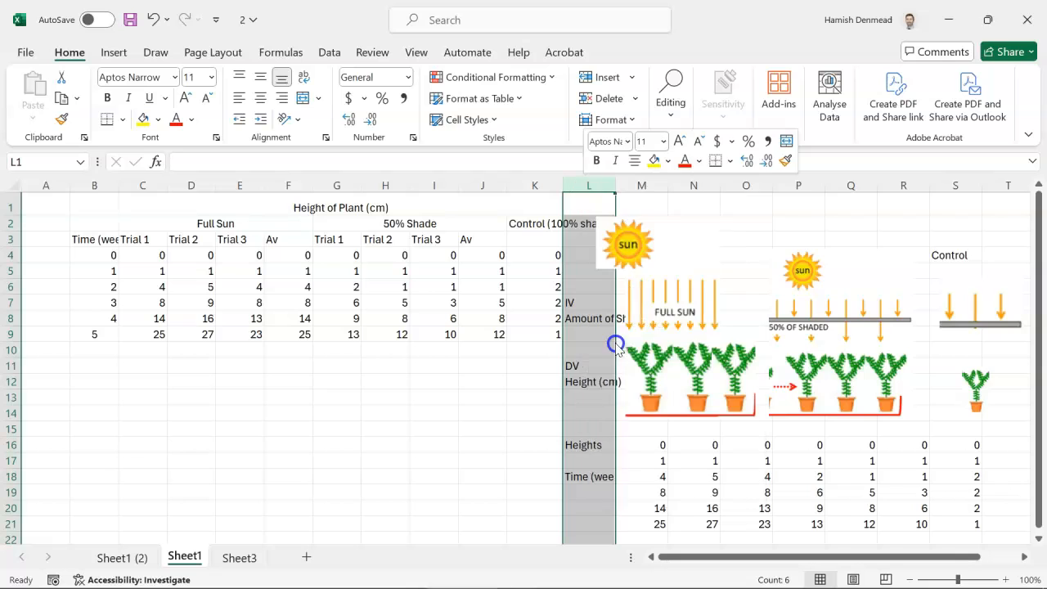
{"action": "left_click", "coordinate": [513, 396]}
Centre the contents of the results table B1:K9 both horizontally and vertically
{"action": "left_click_drag", "start_coordinate": [533, 334], "coordinate": [86, 210]}
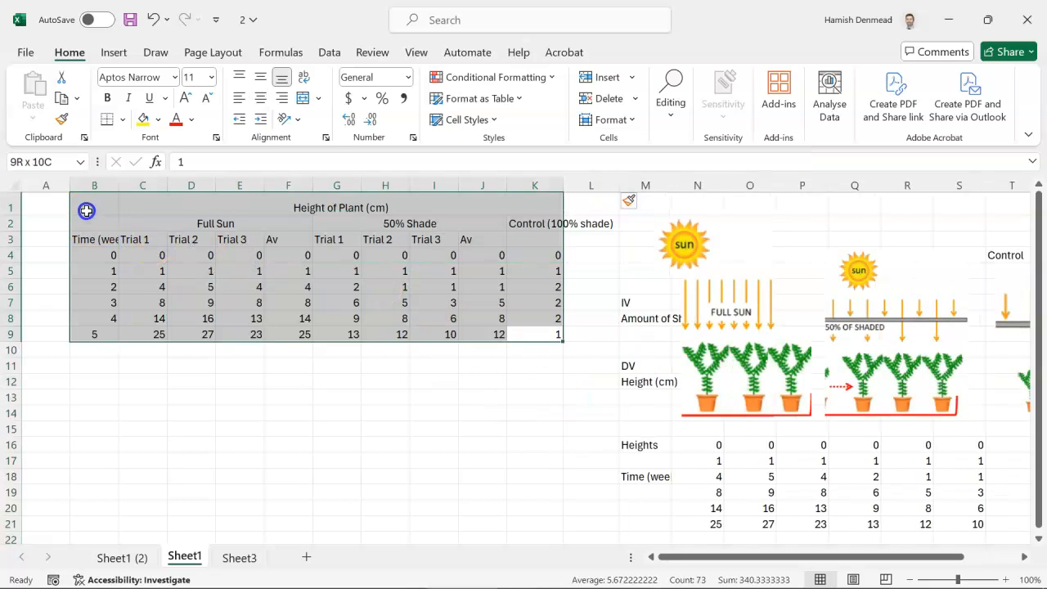
{"action": "left_click", "coordinate": [261, 98]}
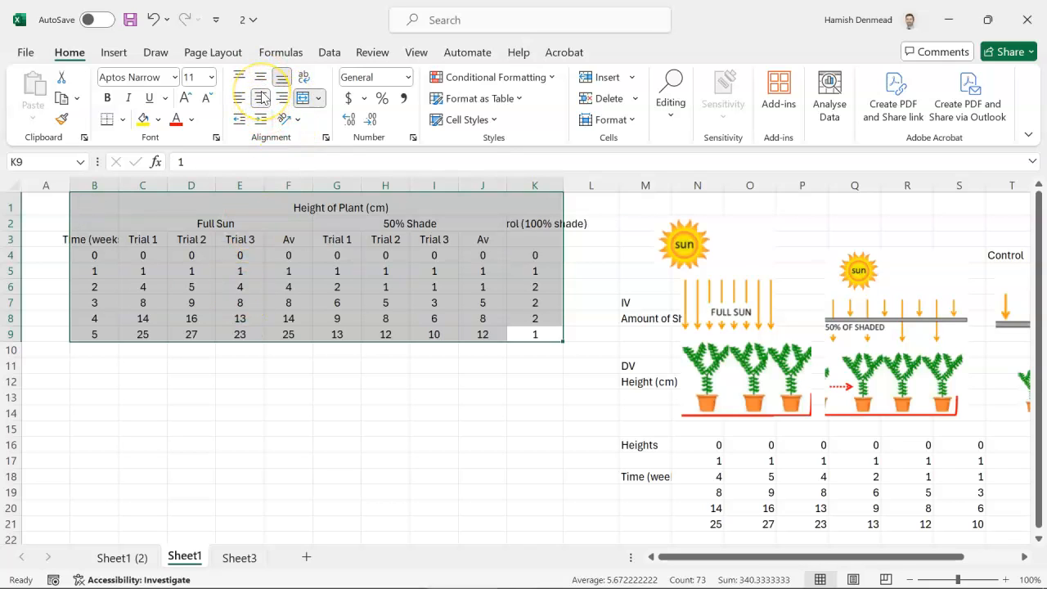
{"action": "left_click", "coordinate": [260, 80]}
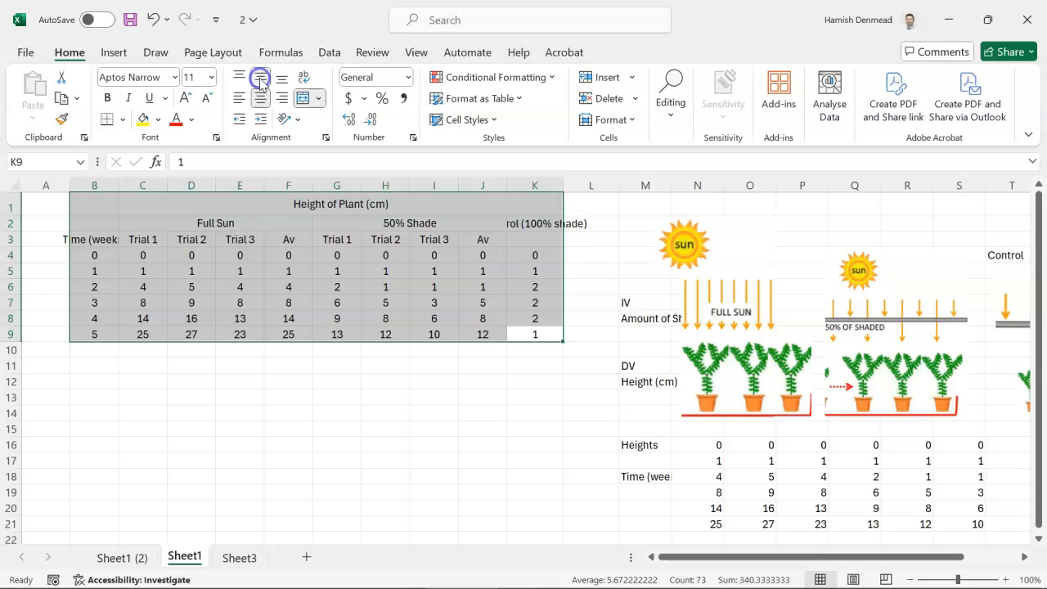
{"action": "left_click", "coordinate": [234, 293]}
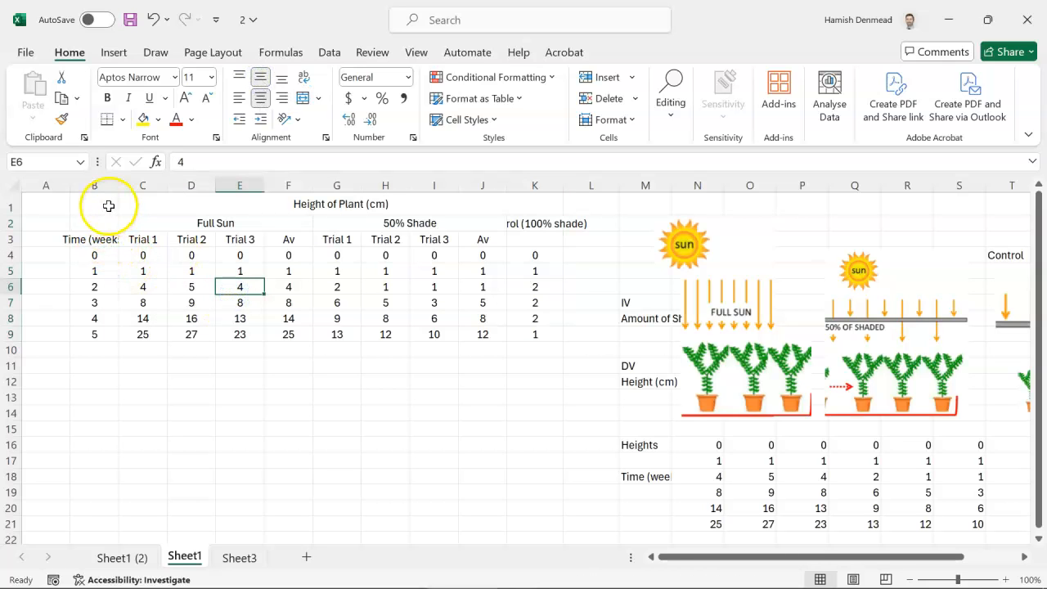
Merge B1:B3 into a single Time (weeks) heading cell and wrap its text
{"action": "left_click", "coordinate": [107, 209]}
{"action": "left_click_drag", "start_coordinate": [106, 209], "coordinate": [106, 237]}
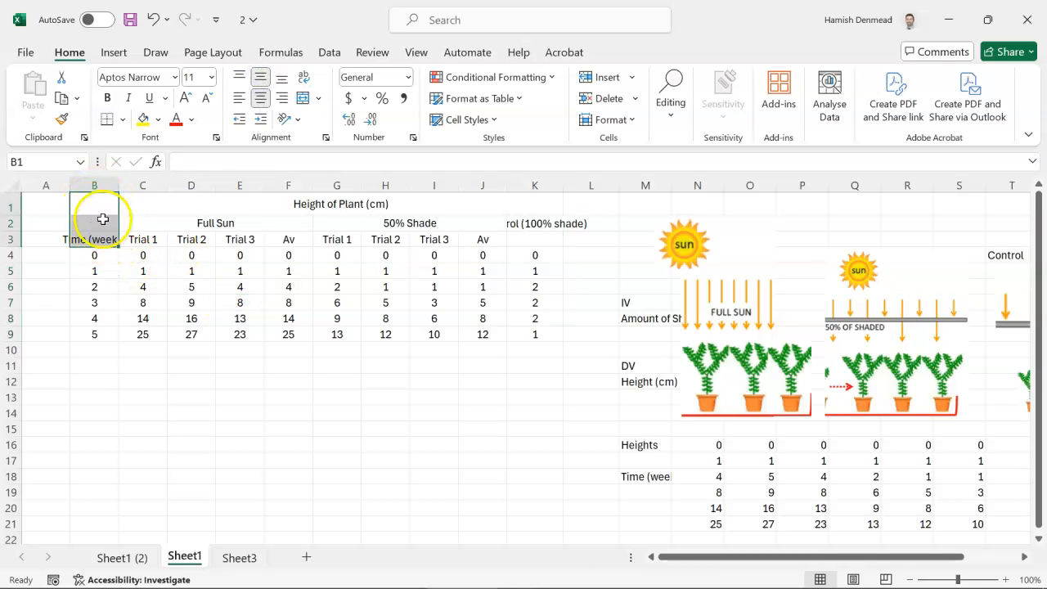
{"action": "left_click", "coordinate": [303, 98]}
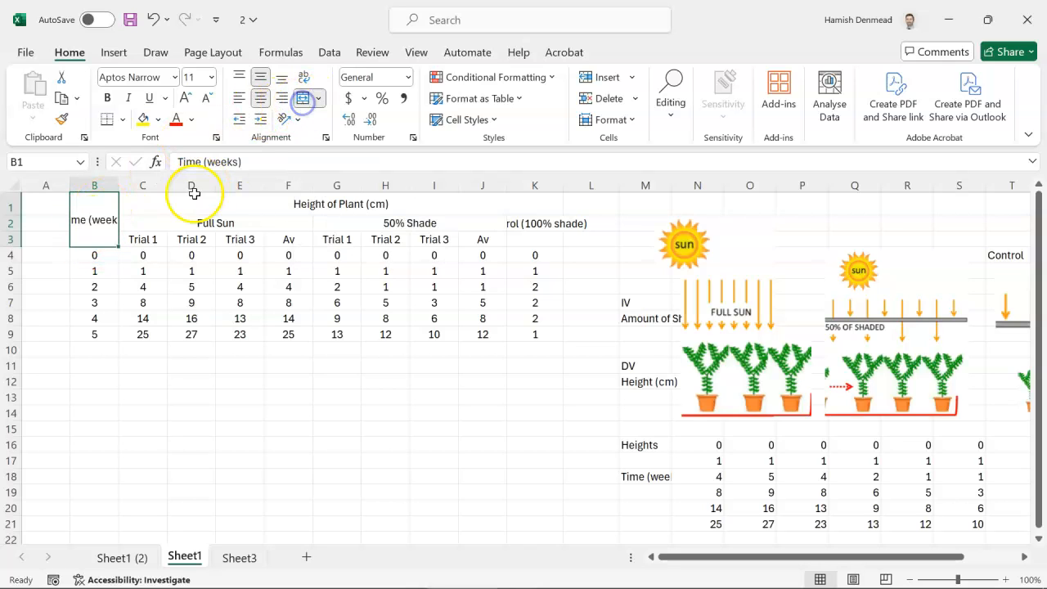
{"action": "left_click", "coordinate": [305, 78]}
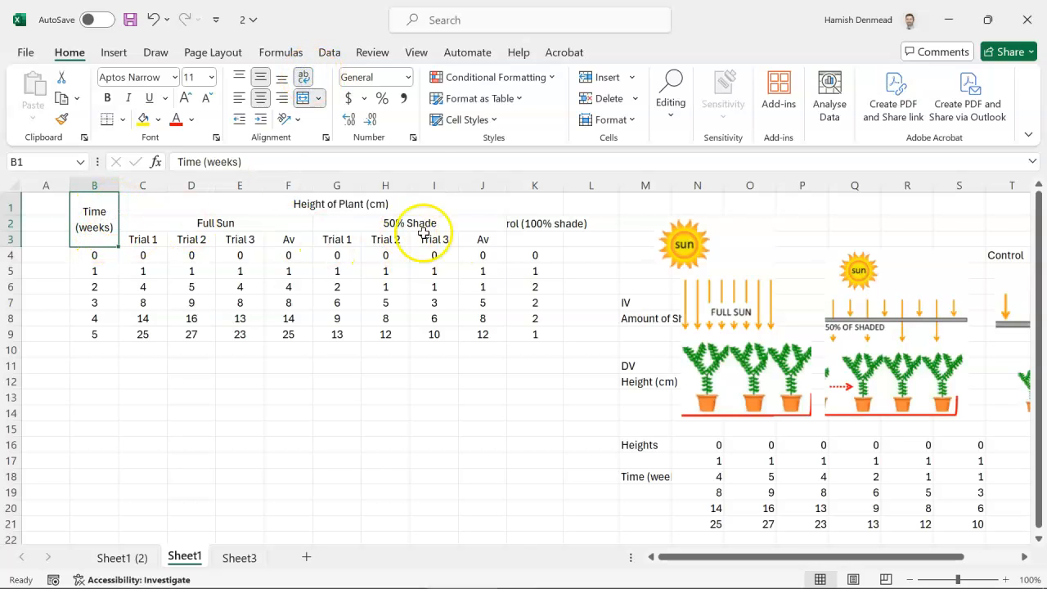
Merge K2:K3 for the Control (100% shade) heading, wrap its text and widen column K to fit it on two lines
{"action": "left_click_drag", "start_coordinate": [537, 223], "coordinate": [539, 231]}
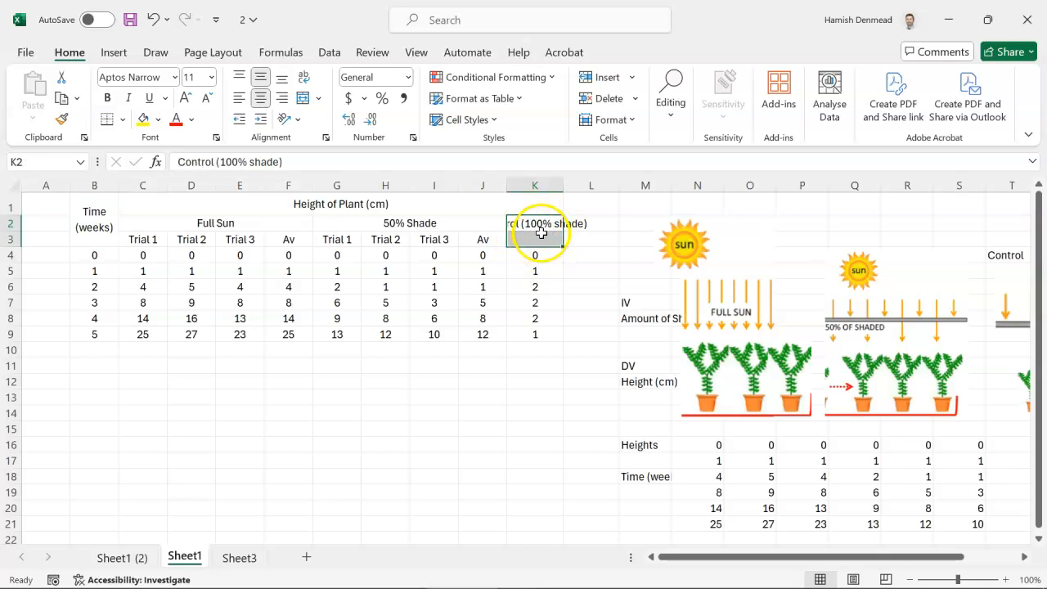
{"action": "left_click", "coordinate": [302, 99]}
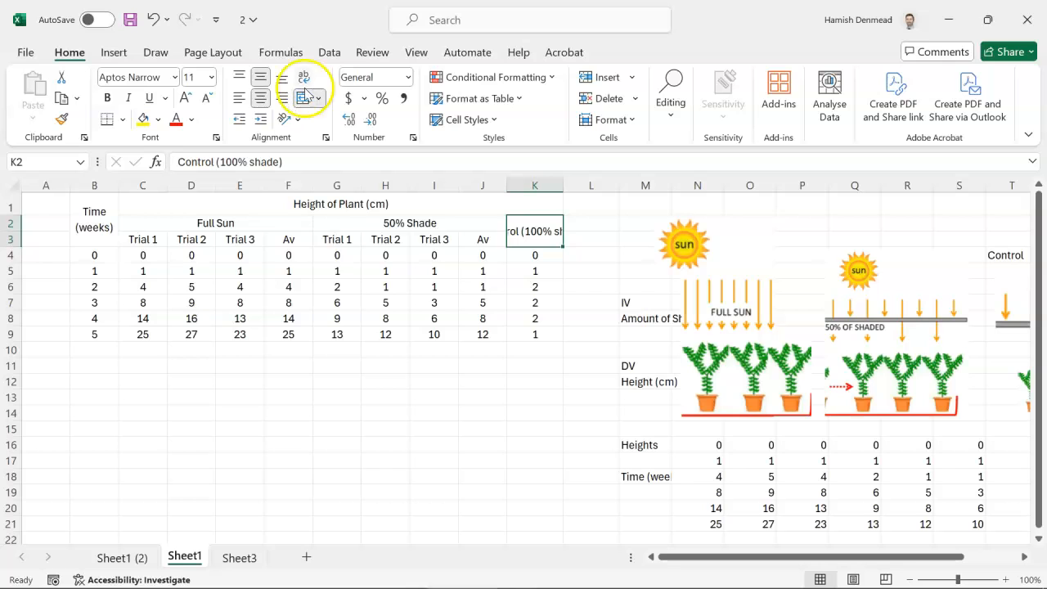
{"action": "left_click", "coordinate": [304, 78]}
{"action": "left_click_drag", "start_coordinate": [563, 187], "coordinate": [582, 188]}
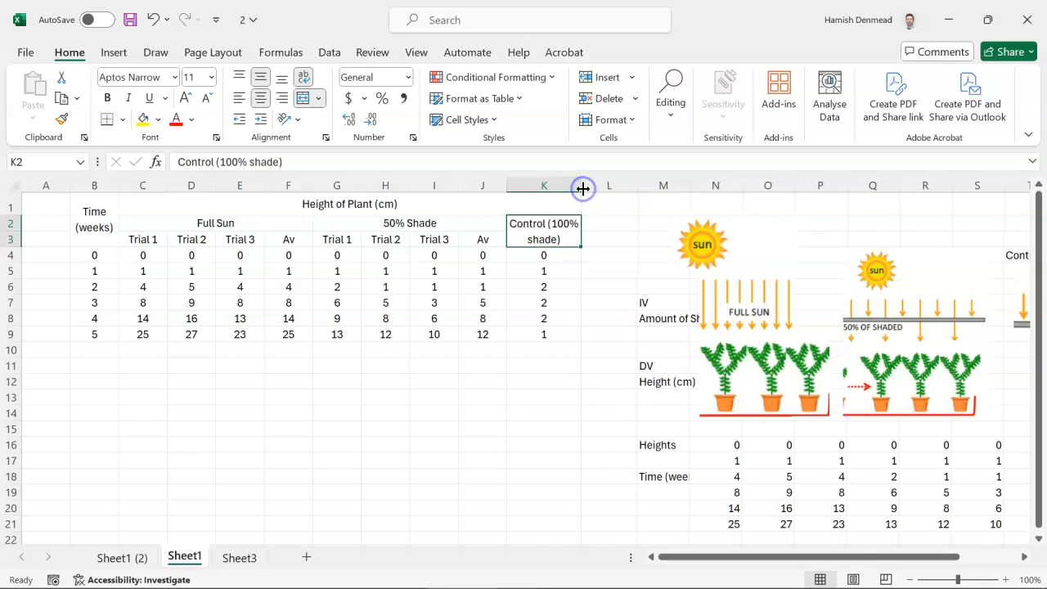
Apply a top and thick bottom border to the table's heading rows, B1:K3
{"action": "left_click", "coordinate": [464, 205]}
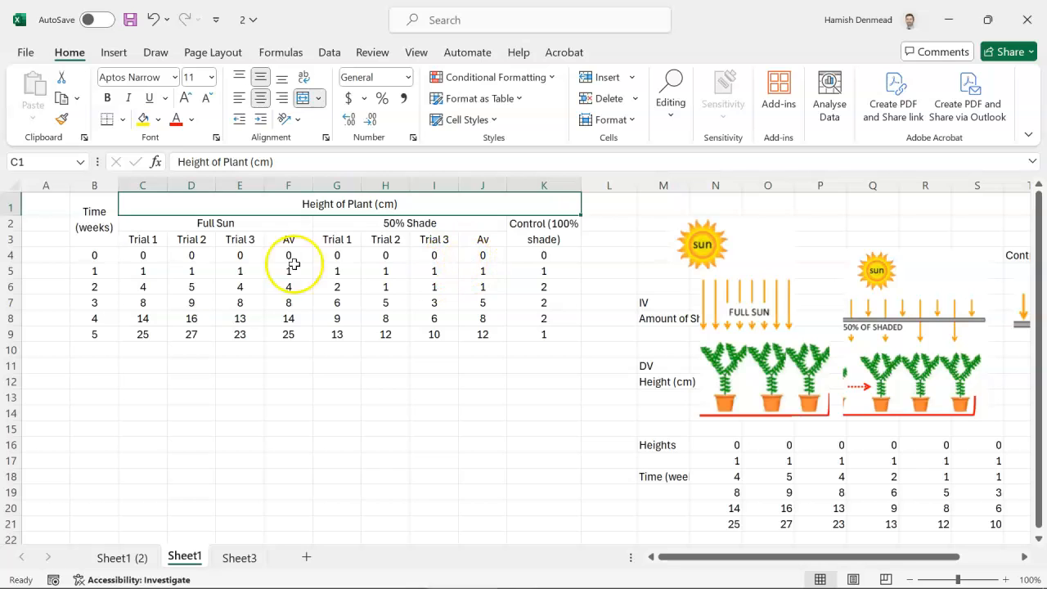
{"action": "left_click_drag", "start_coordinate": [107, 234], "coordinate": [503, 238]}
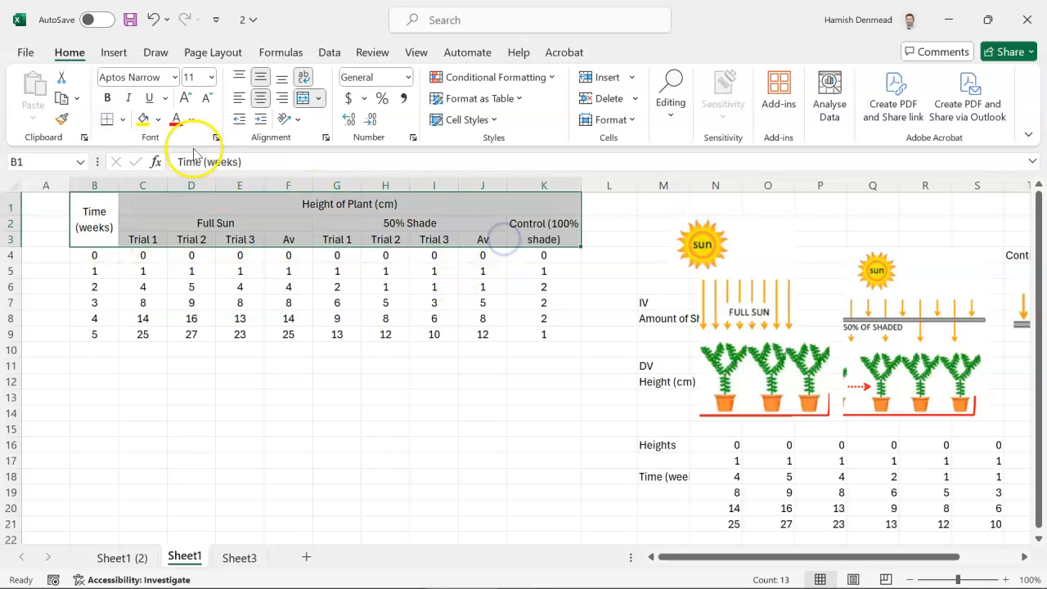
{"action": "left_click", "coordinate": [122, 121]}
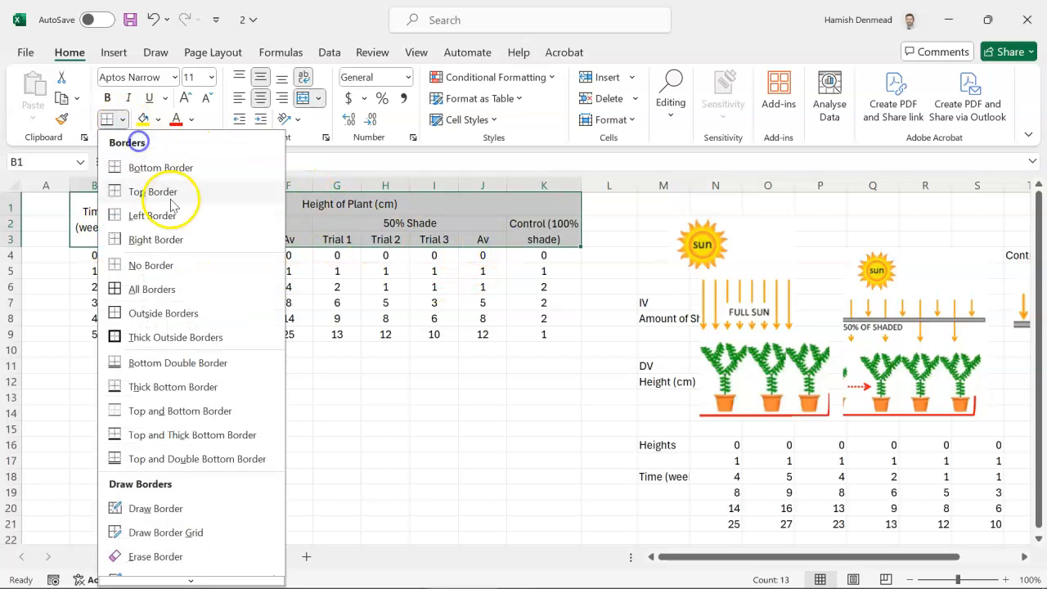
{"action": "left_click", "coordinate": [178, 435]}
{"action": "left_click", "coordinate": [350, 400]}
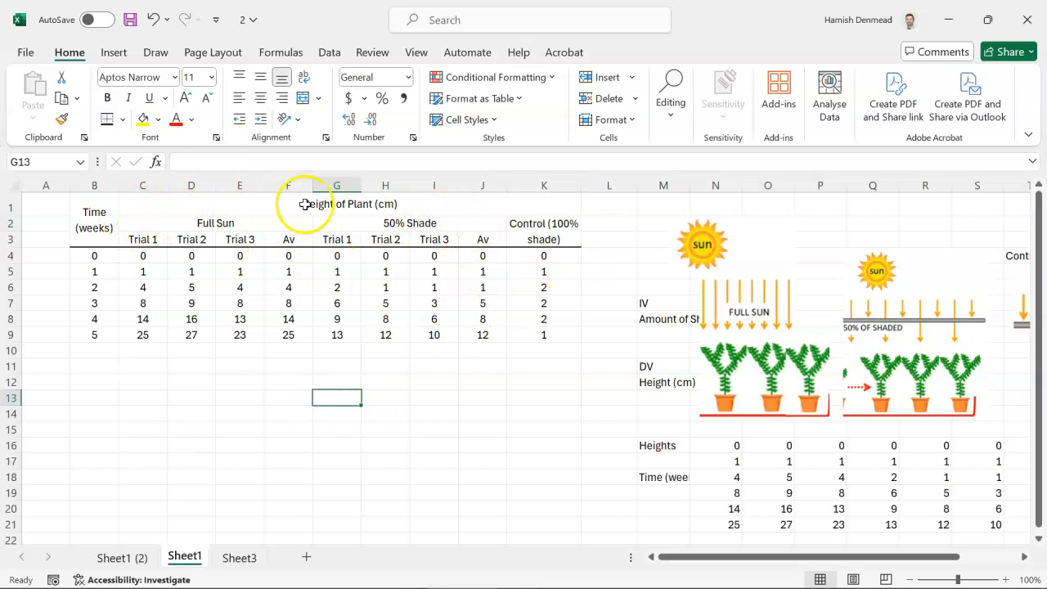
Add a bottom border under the Height of Plant (cm) heading and under the Full Sun and 50% Shade headings
{"action": "left_click", "coordinate": [166, 205]}
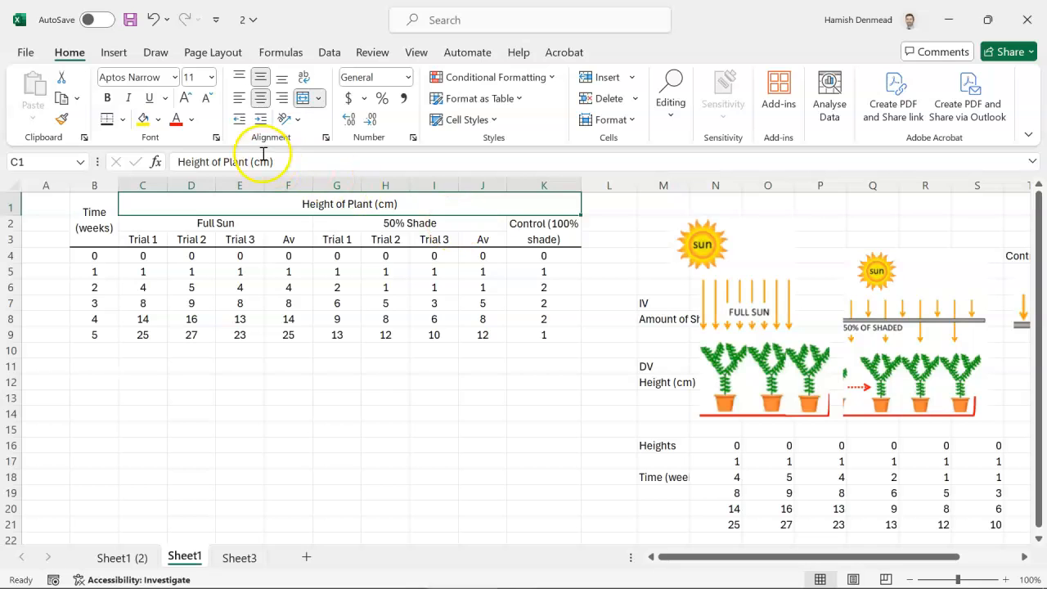
{"action": "left_click", "coordinate": [122, 119]}
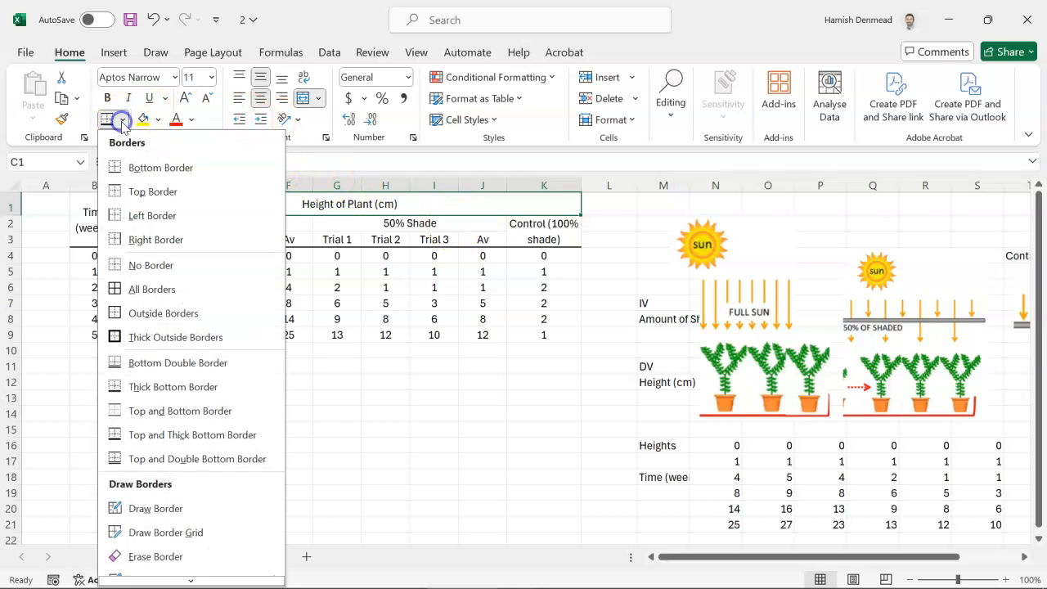
{"action": "left_click", "coordinate": [143, 170]}
{"action": "left_click", "coordinate": [385, 461]}
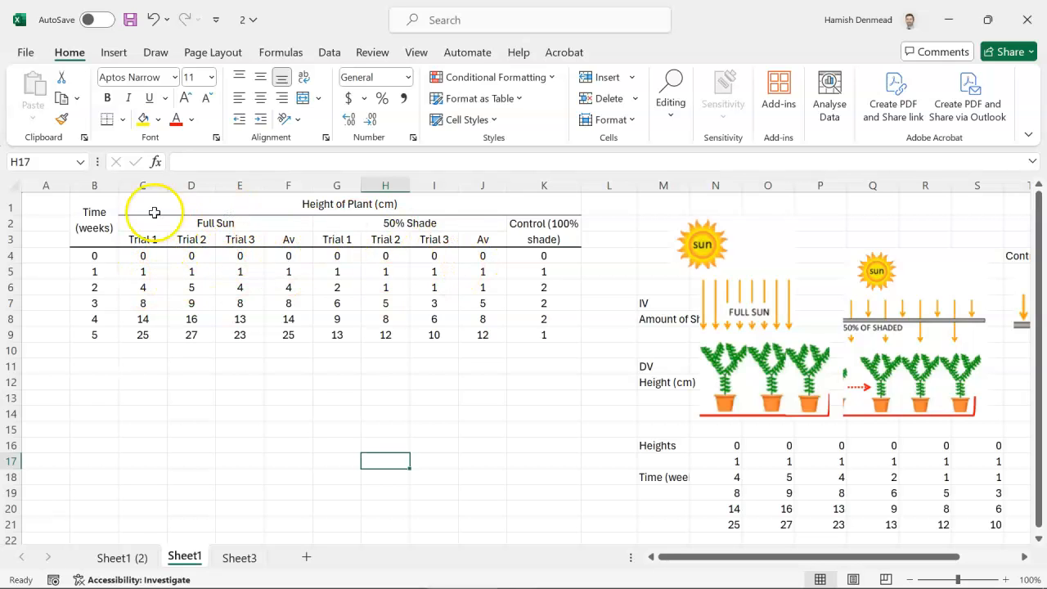
{"action": "left_click_drag", "start_coordinate": [164, 223], "coordinate": [491, 225]}
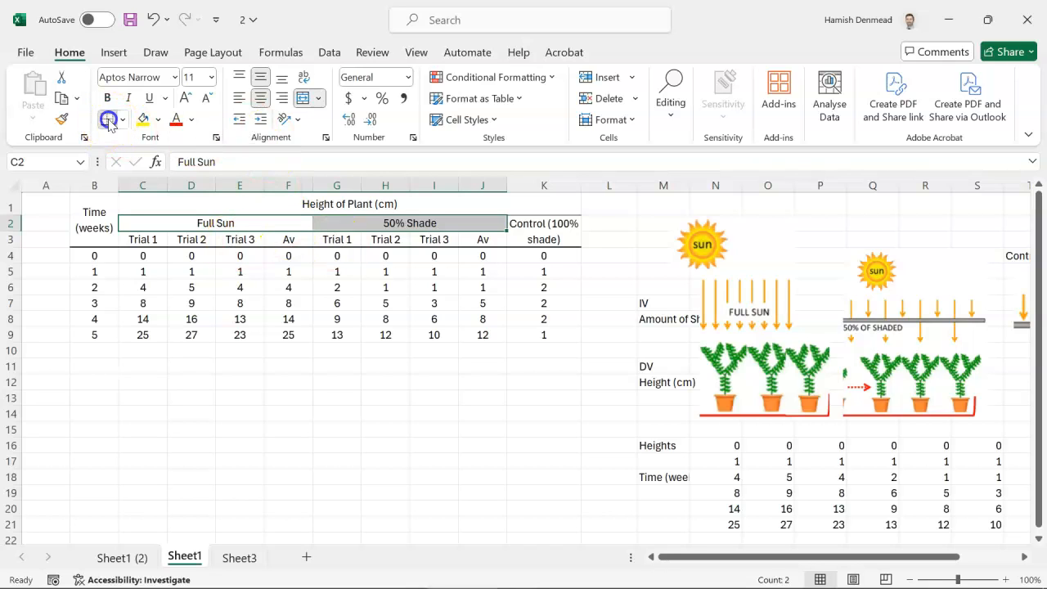
{"action": "left_click", "coordinate": [282, 393]}
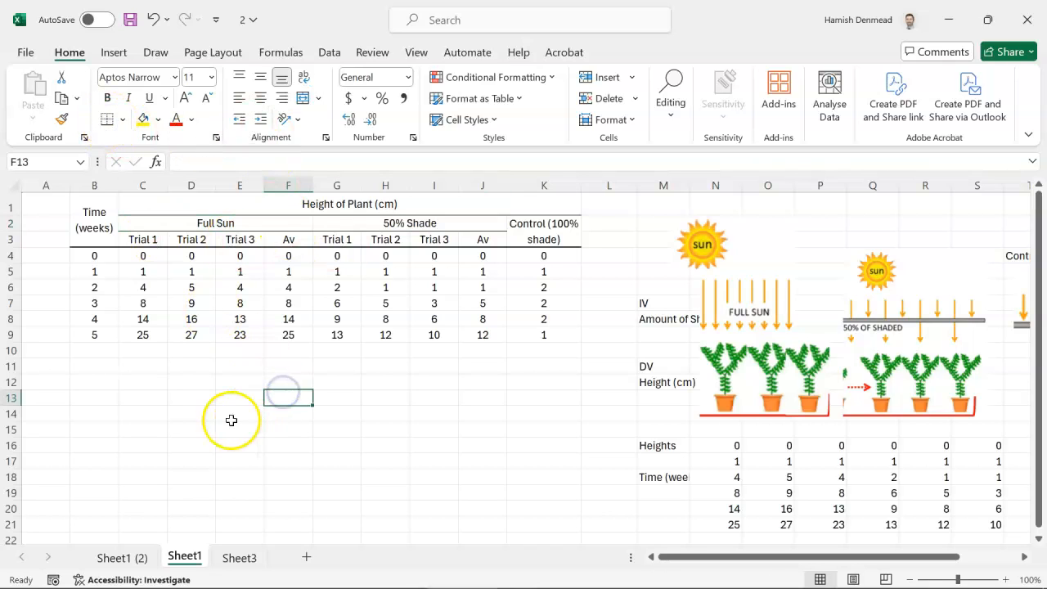
Insert two blank rows above the results table
{"action": "right_click", "coordinate": [11, 208]}
{"action": "left_click", "coordinate": [51, 373]}
{"action": "left_click", "coordinate": [170, 414]}
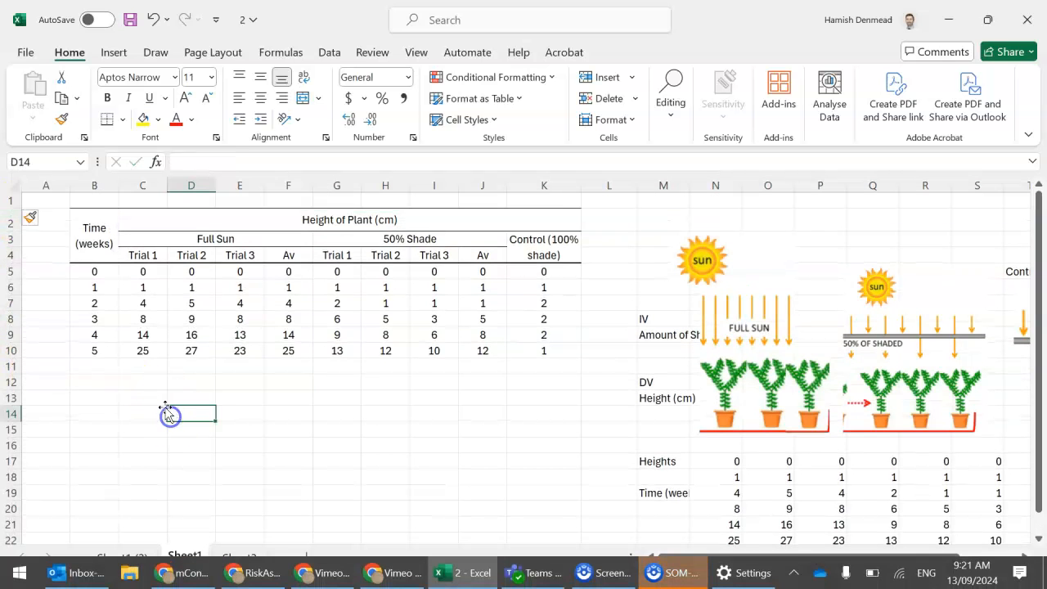
{"action": "right_click", "coordinate": [11, 219]}
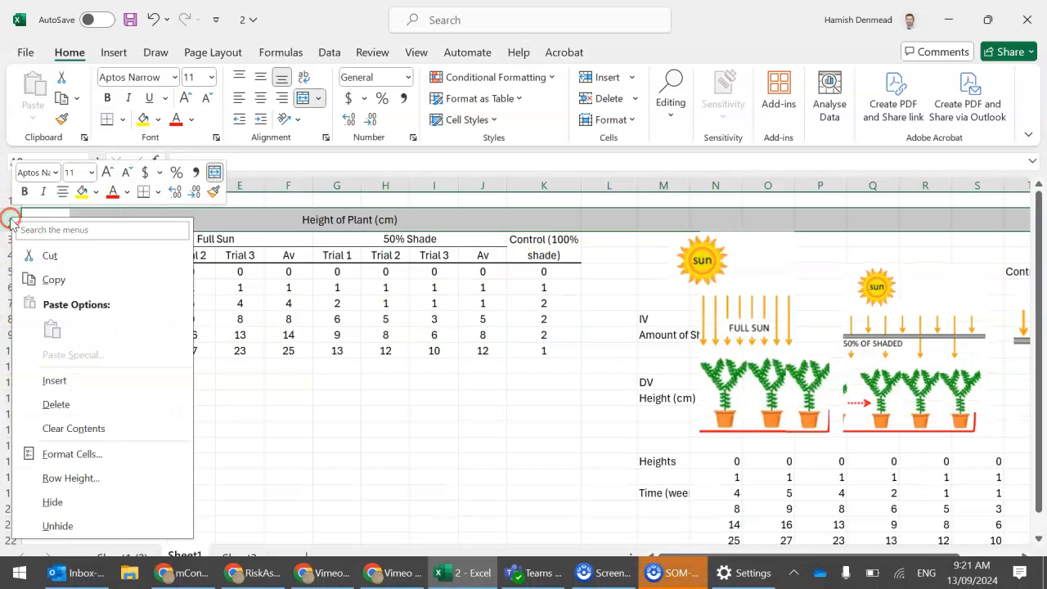
{"action": "left_click", "coordinate": [57, 379]}
{"action": "left_click", "coordinate": [219, 444]}
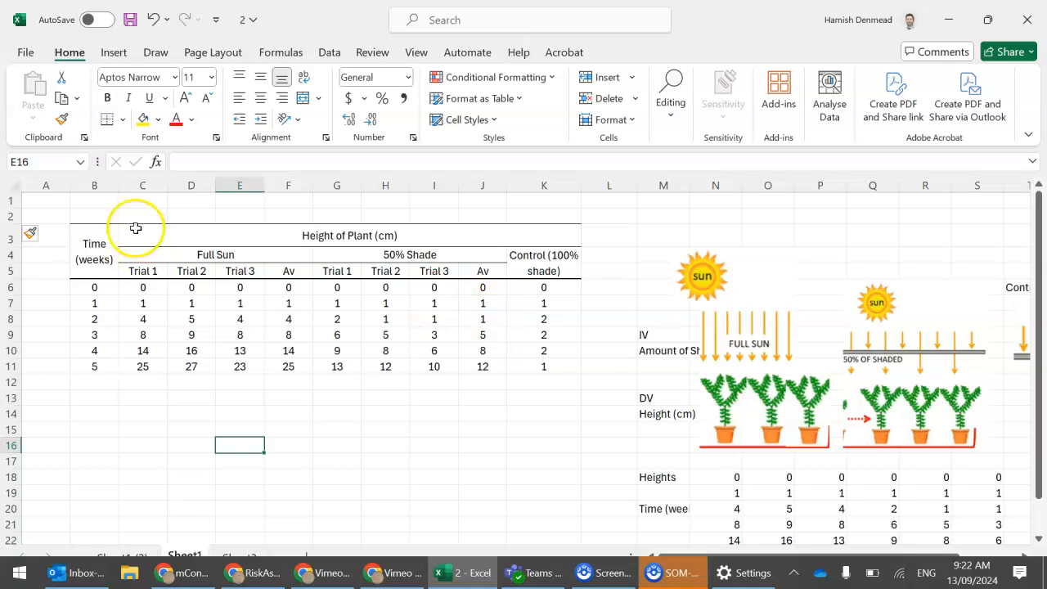
Enter the bold title "Table 1: Growth height of tomato plants over five weeks in full sun compared to 50% shade (plus control)." in B2
{"action": "left_click", "coordinate": [105, 217]}
{"action": "type", "text": "Table 1:"}
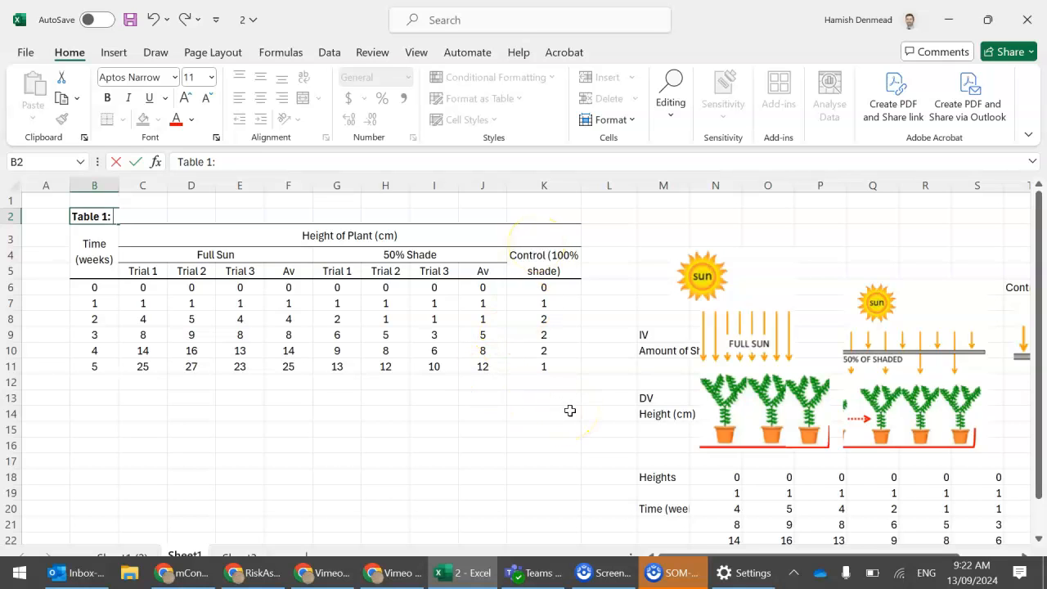
{"action": "type", "text": "He"}
{"action": "key", "text": "Escape"}
{"action": "type", "text": "Growth"}
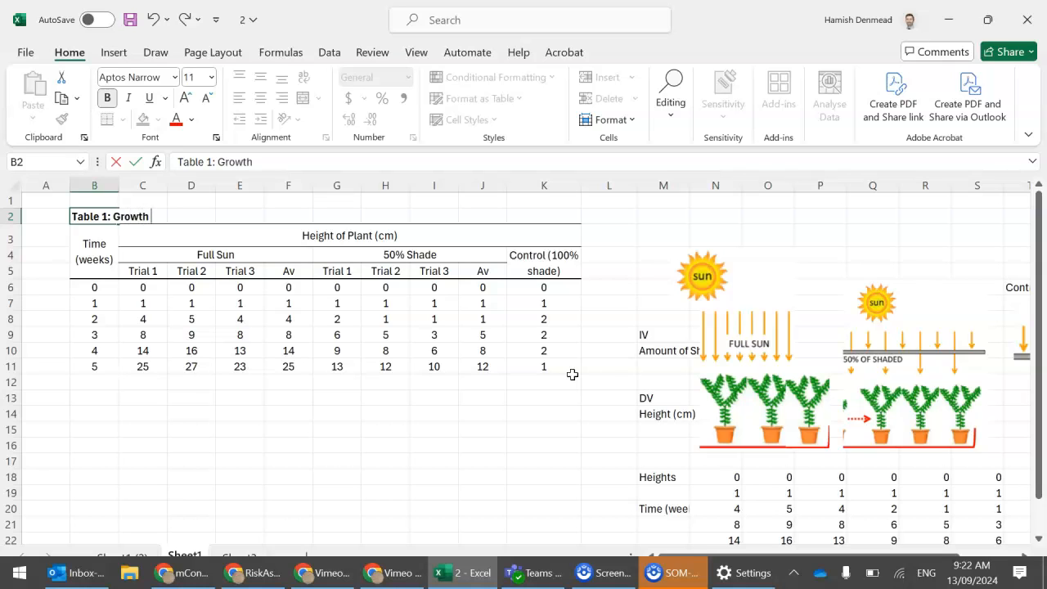
{"action": "type", "text": " height of tomato plant"}
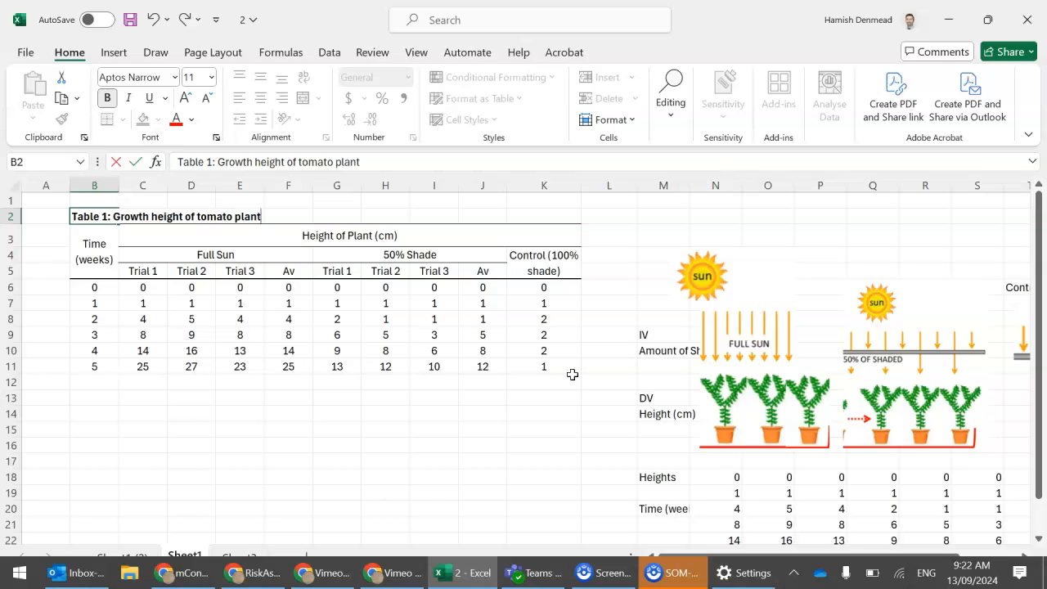
{"action": "type", "text": "s over five"}
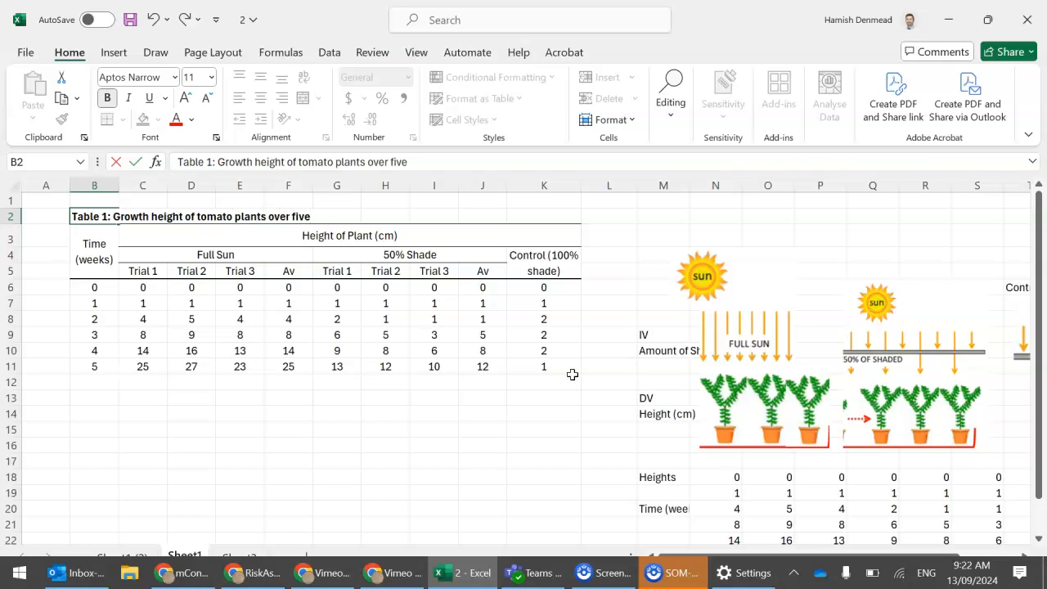
{"action": "type", "text": " weeks in full sun compa"}
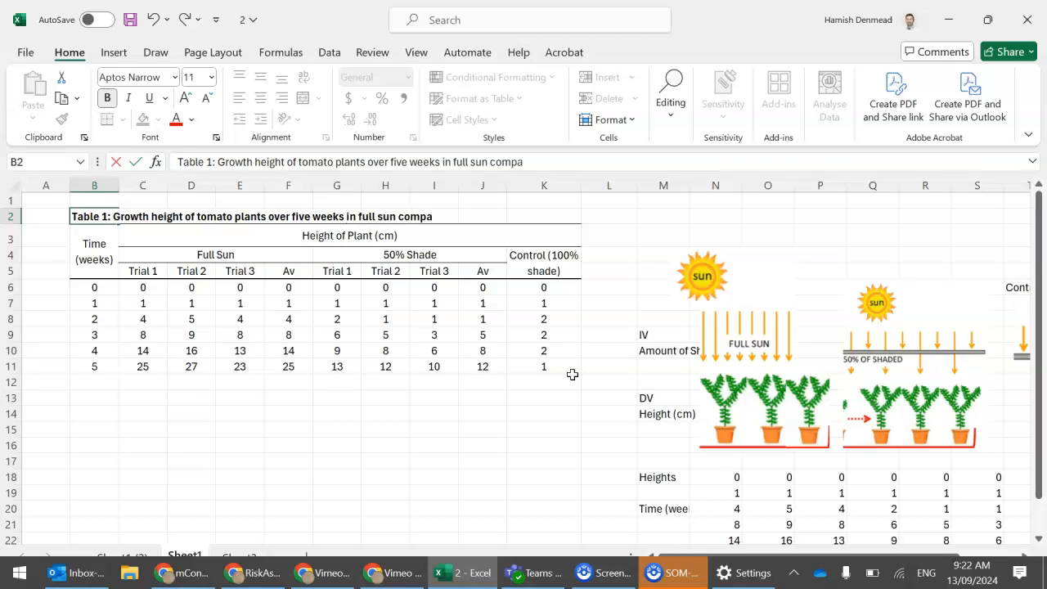
{"action": "type", "text": "red to 50% sh"}
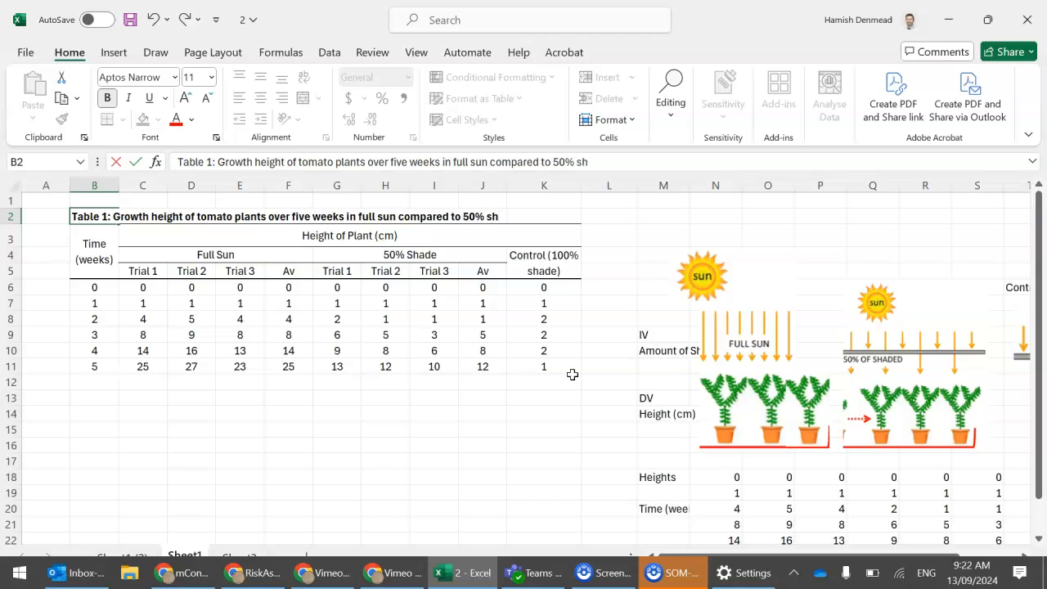
{"action": "type", "text": "ade (plus con"}
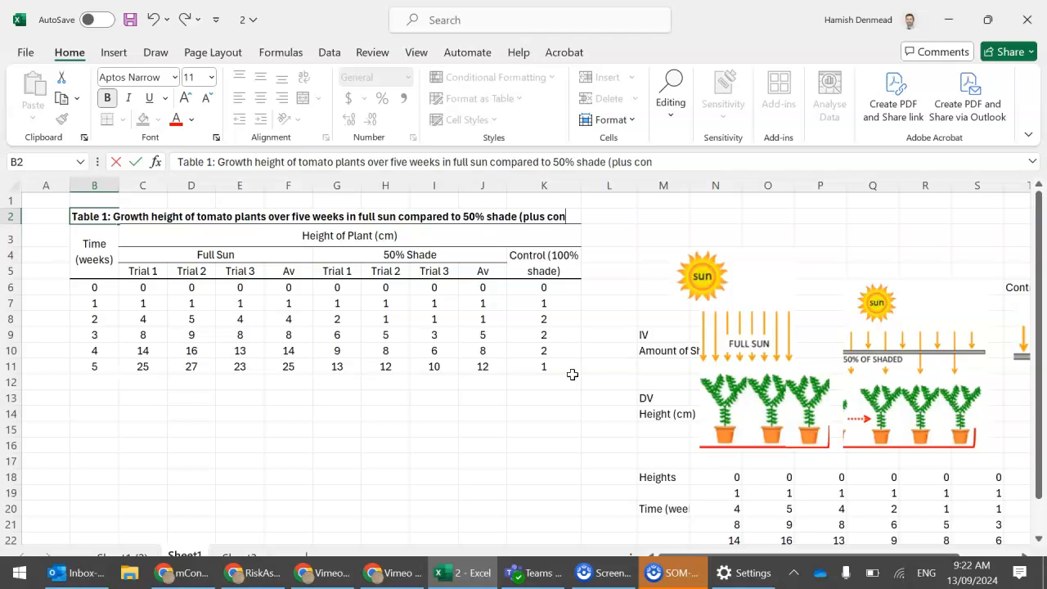
{"action": "type", "text": "trol)."}
{"action": "key", "text": "Return"}
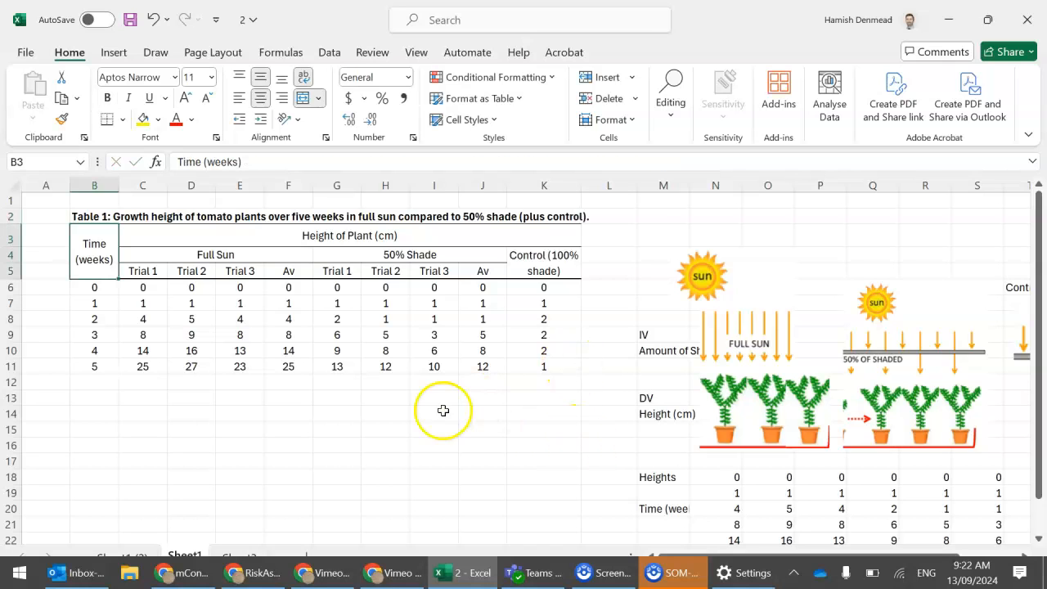
{"action": "left_click", "coordinate": [94, 200]}
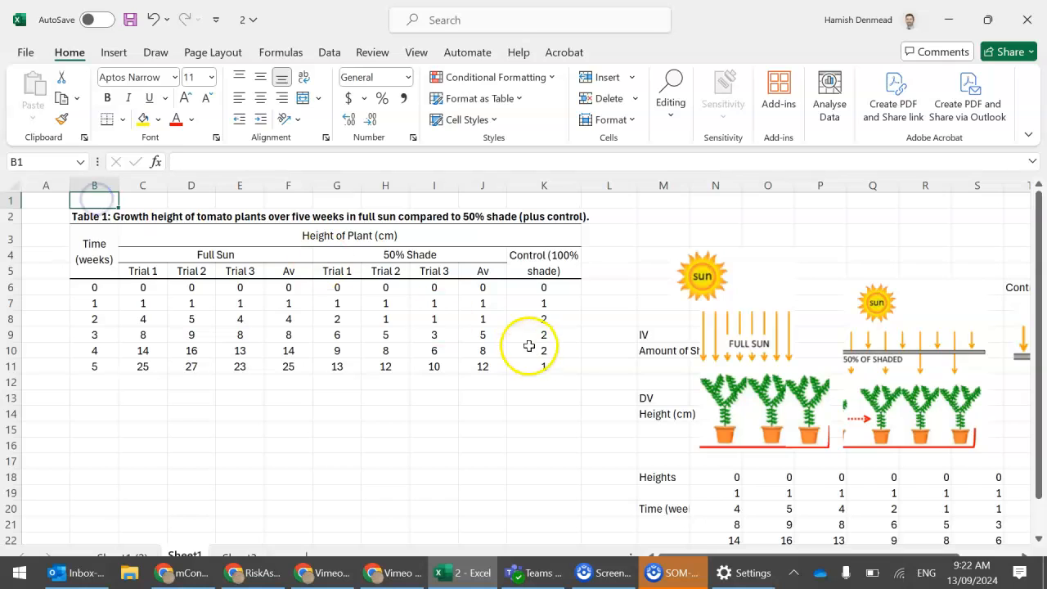